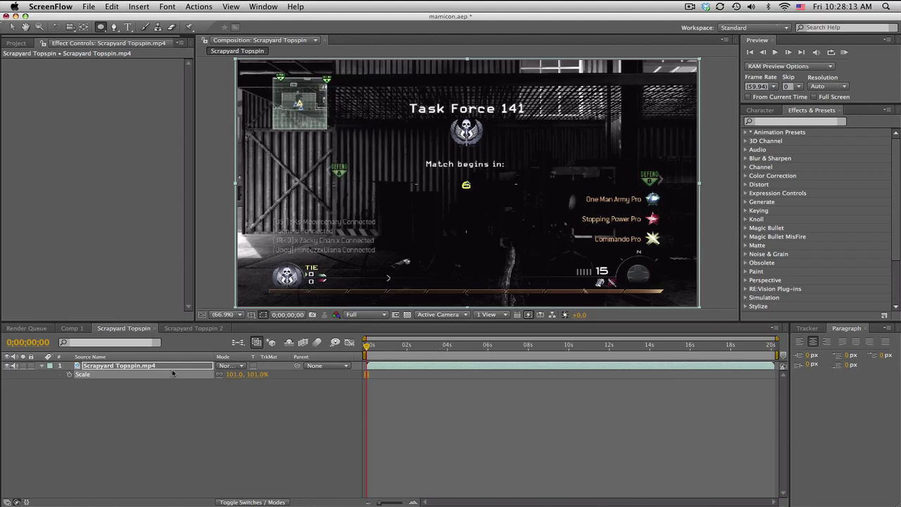
- Add a new adjustment layer above the Scrapyard Topspin clip via Layer > New
key("super+Tab")
left_click(511, 437)
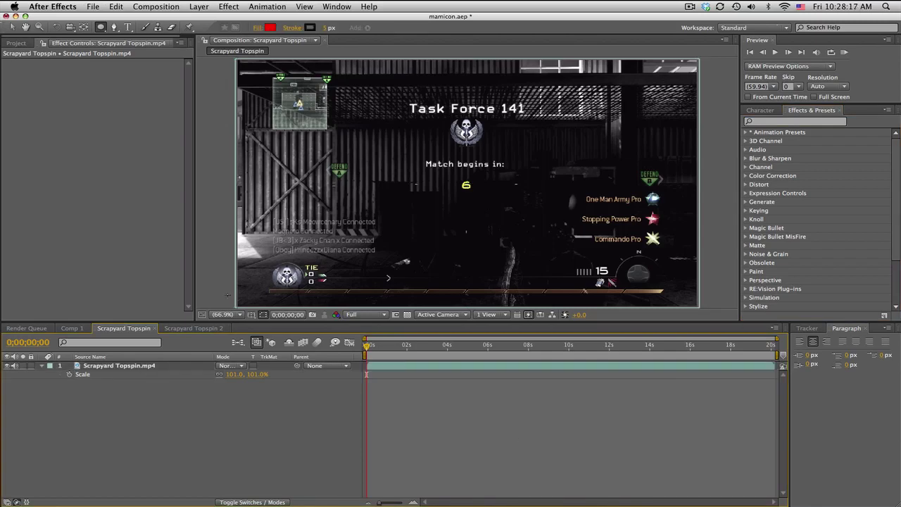
left_click(198, 6)
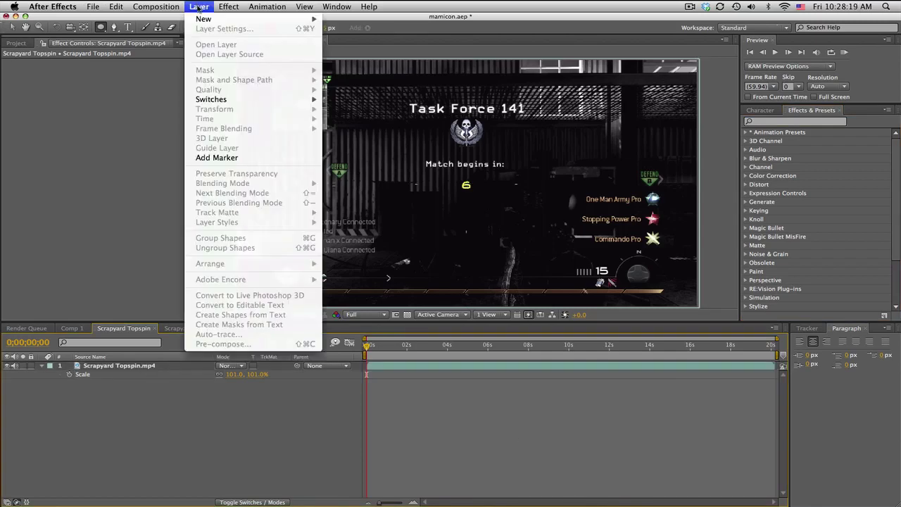
mouse_move(211, 19)
left_click(382, 80)
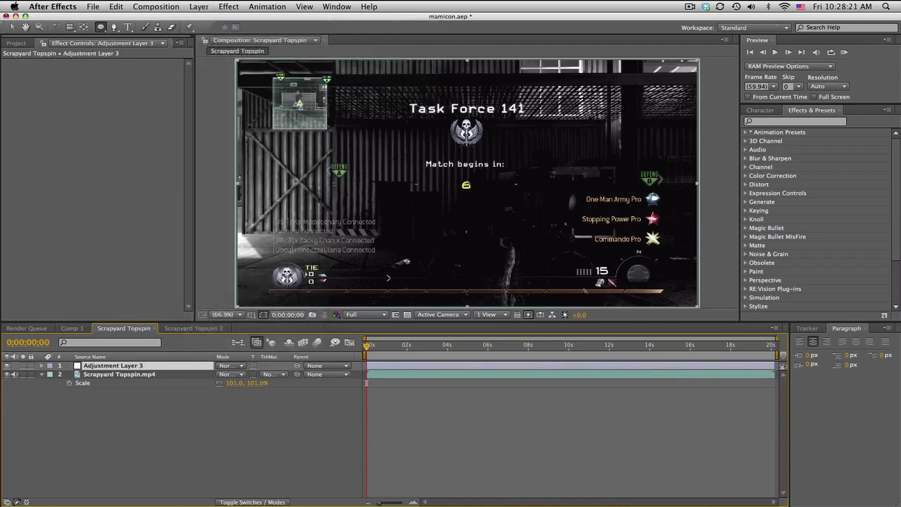
- Search Effects & Presets for 'looks' and apply Looks to the adjustment layer
left_click(774, 122)
type("looks")
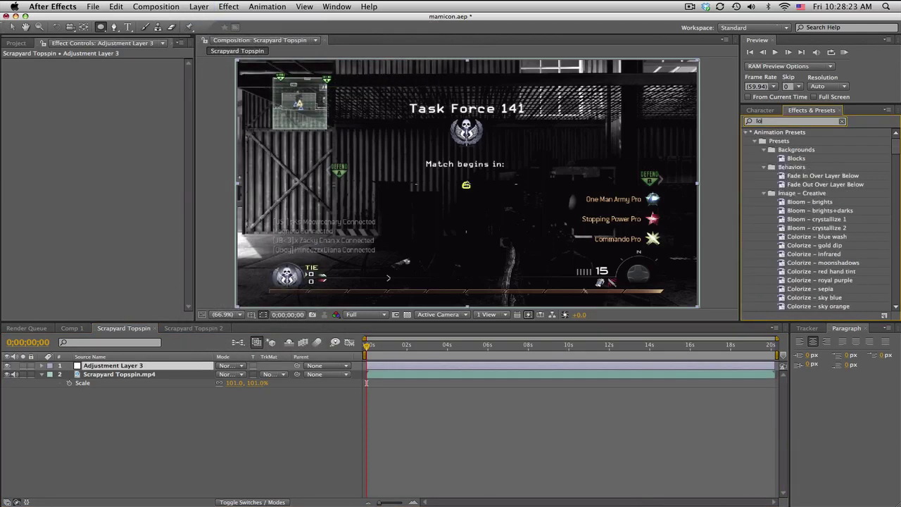
left_click(770, 142)
left_click_drag(771, 143, 164, 370)
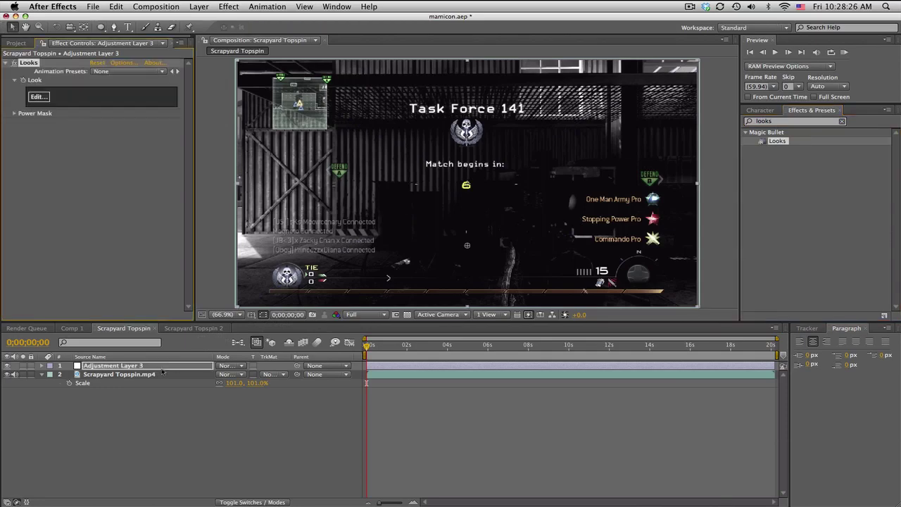
- Scrub the timeline to preview, settling on frame 0;00;10;25
left_click(449, 345)
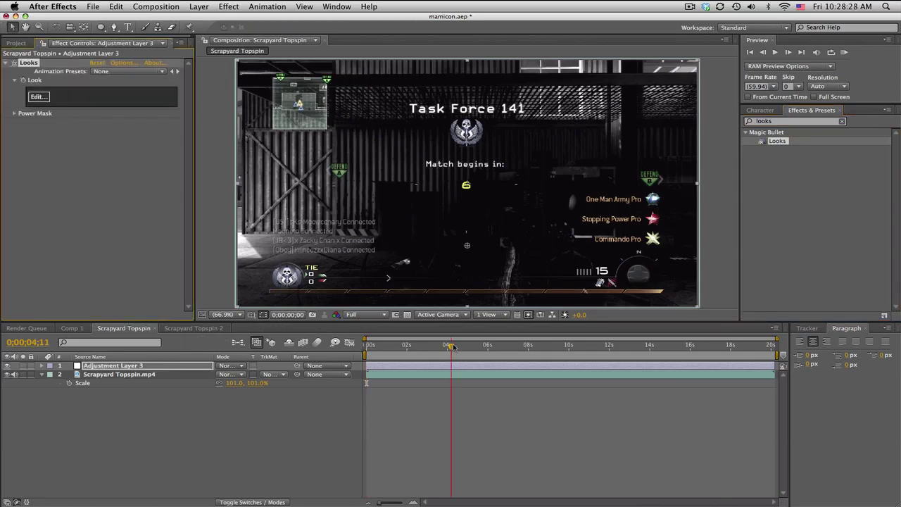
left_click(517, 346)
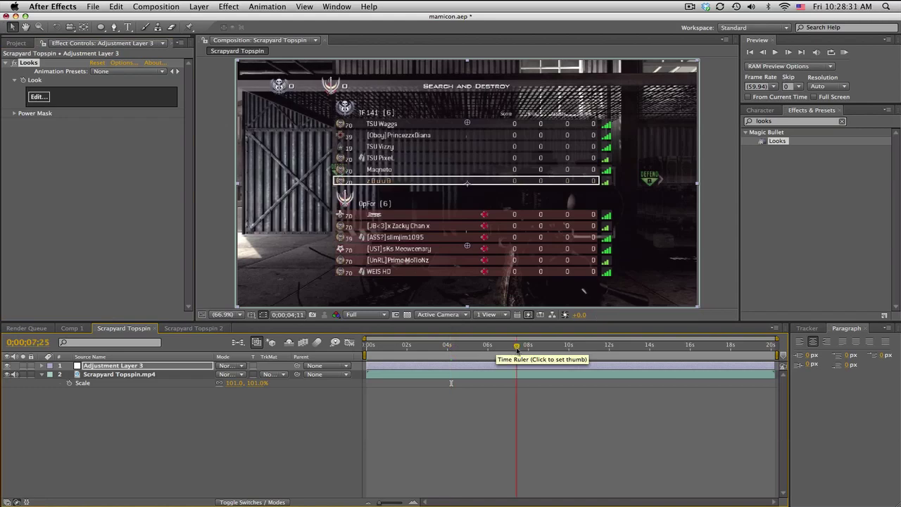
left_click(561, 350)
left_click(578, 347)
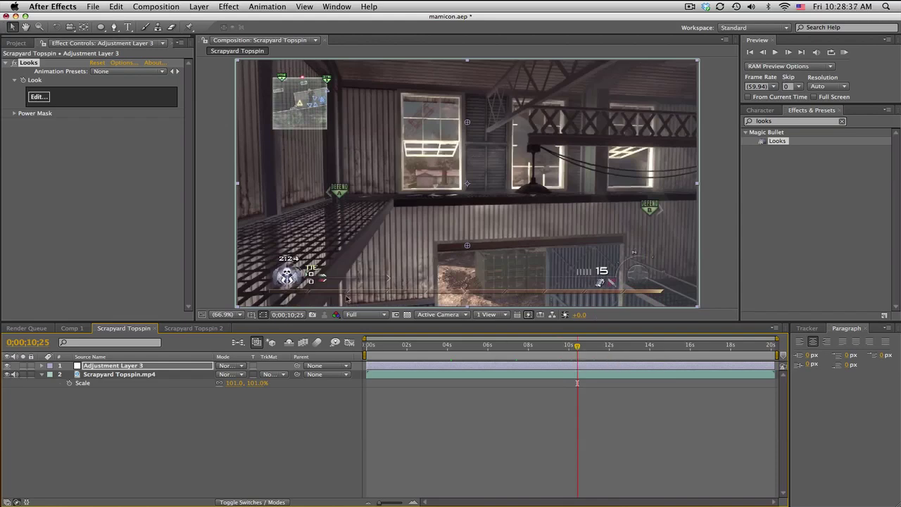
- In LooksBuilder, add a Gradient to the look with falloff 0.400
left_click(38, 96)
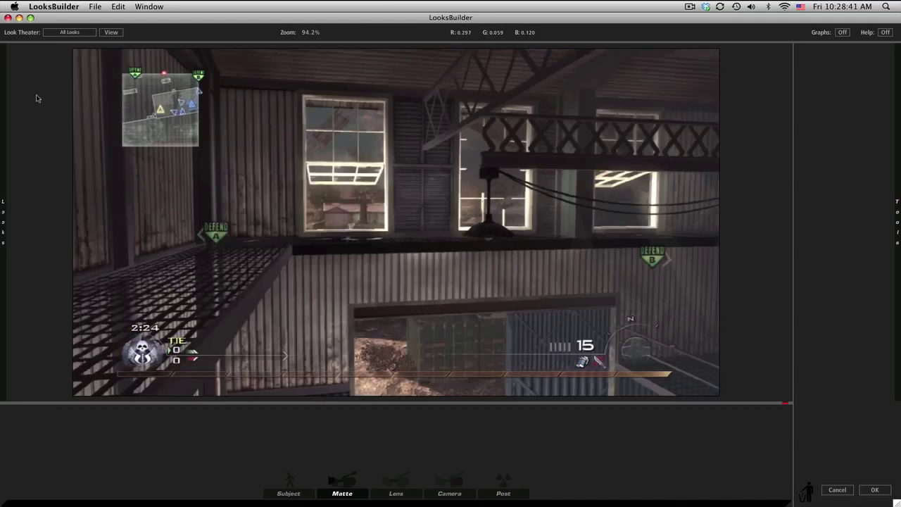
mouse_move(898, 221)
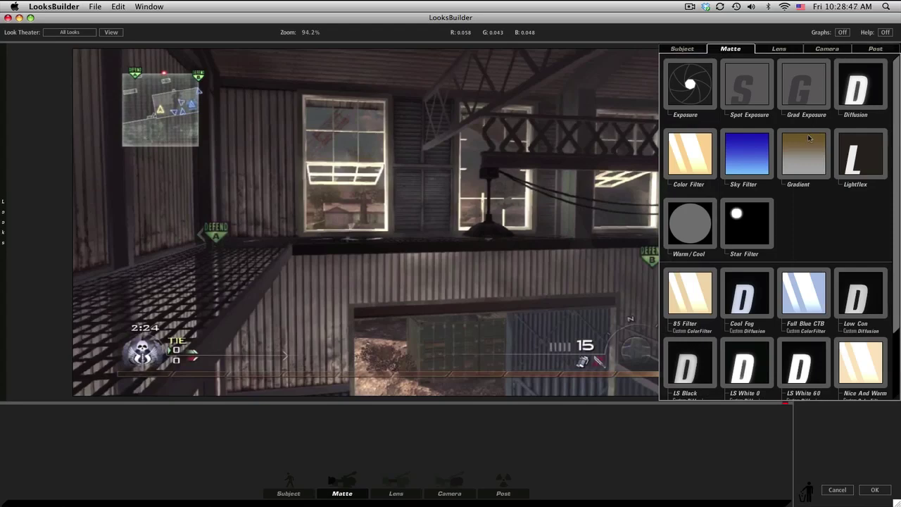
left_click_drag(809, 138, 355, 436)
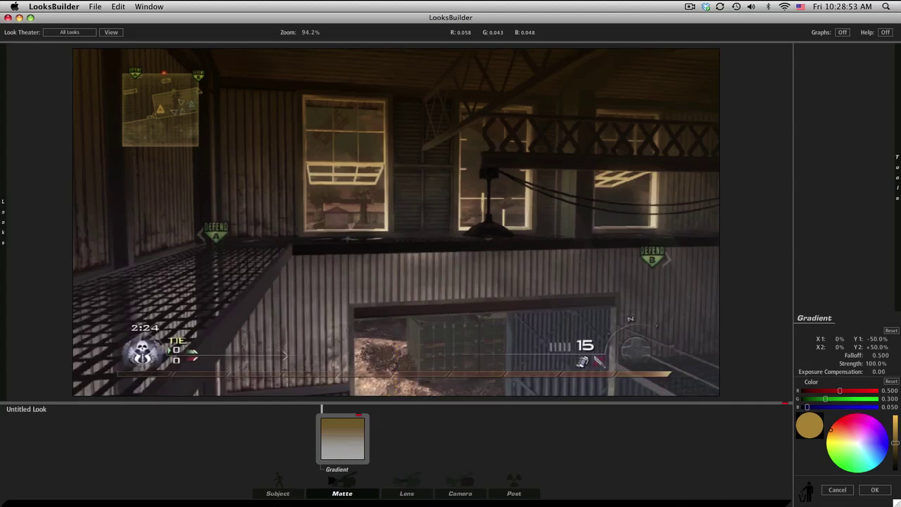
left_click(879, 355)
type("0.4")
key("Return")
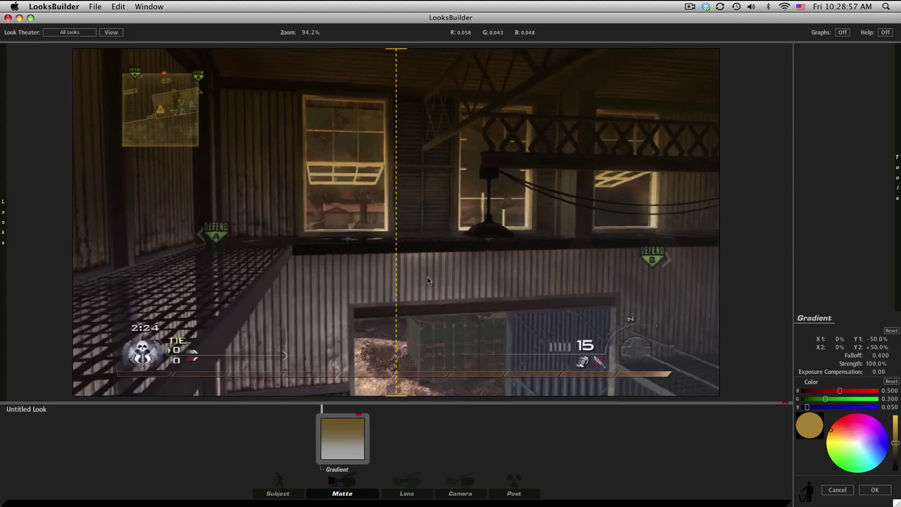
- Tint the gradient purple: red 0.38, lower green, blue 0.5
left_click(889, 390)
key("BackSpace")
type("0.38")
key("Return")
left_click(891, 399)
type("0.15")
key("Return")
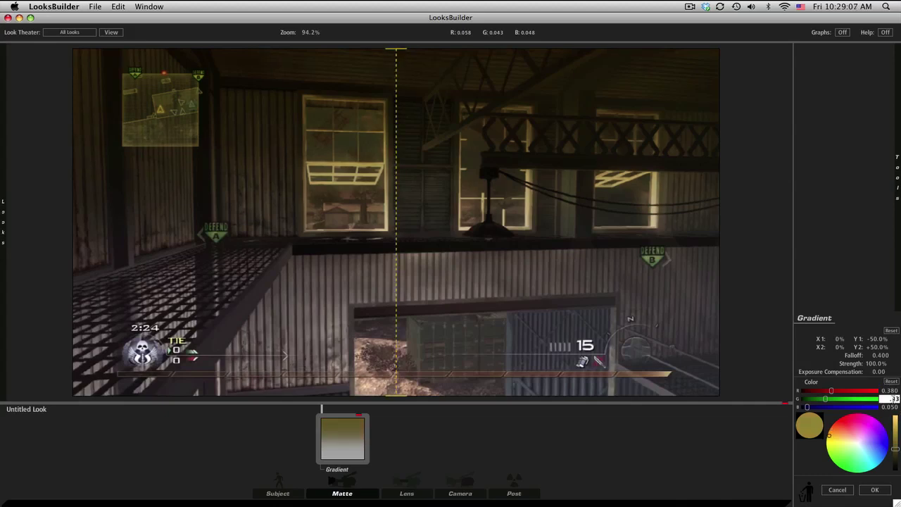
left_click(891, 407)
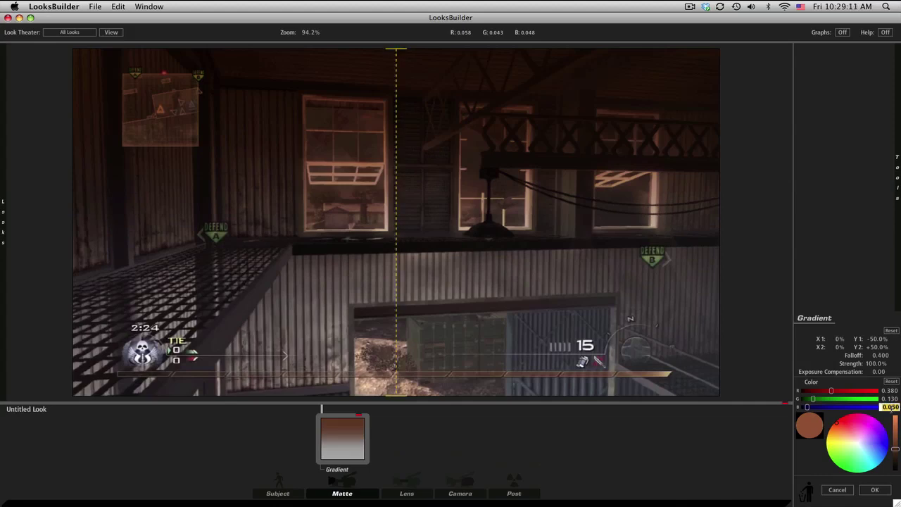
type("0.5")
key("Return")
- Add a Grad Exposure after the Gradient, set to +3.00 stops
mouse_move(897, 182)
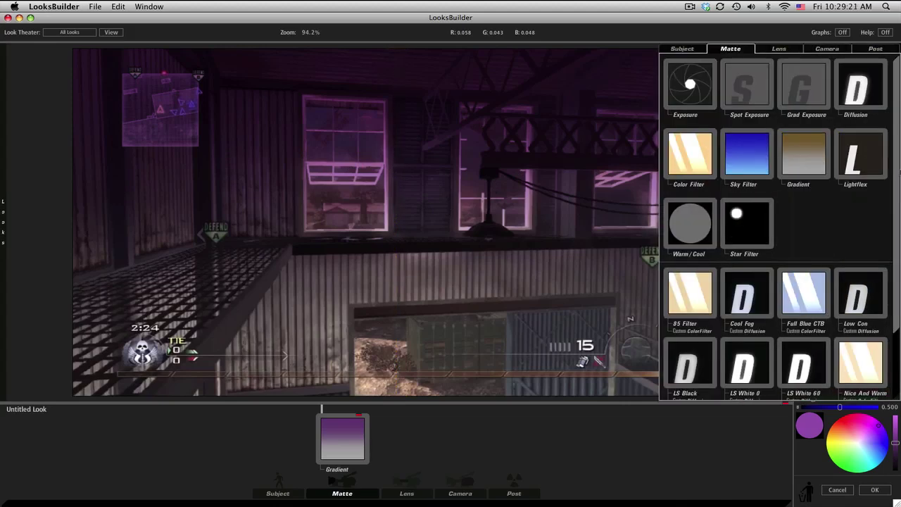
left_click_drag(809, 97, 591, 285)
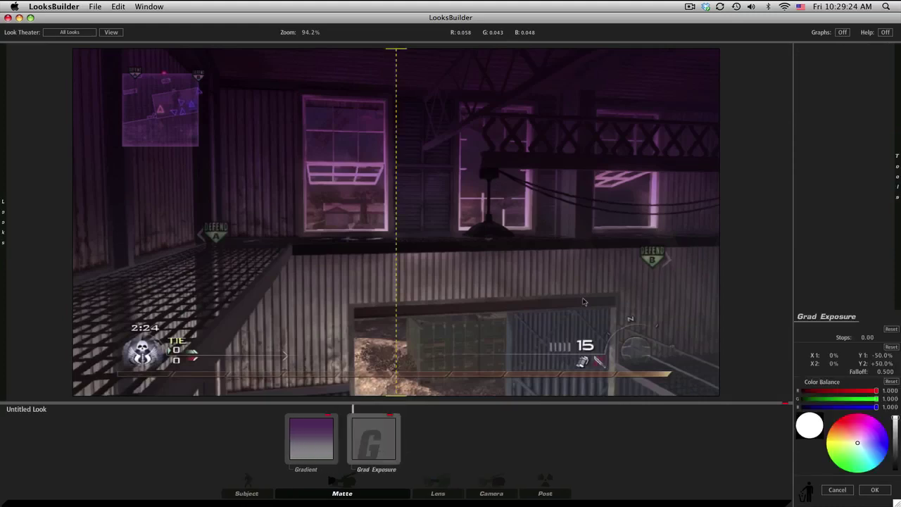
left_click(866, 337)
type("3")
key("Return")
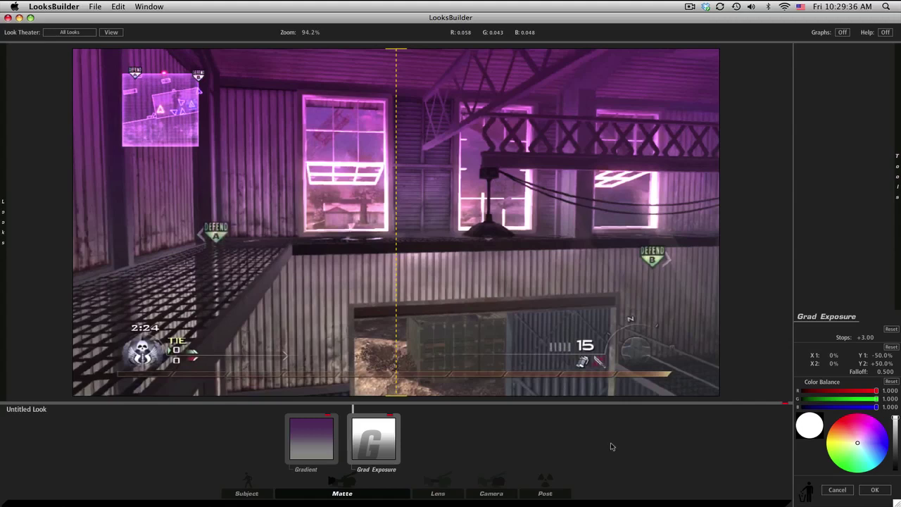
- Add a Lens-stage Vignette with radius 1.200 and strength 60%
mouse_move(896, 183)
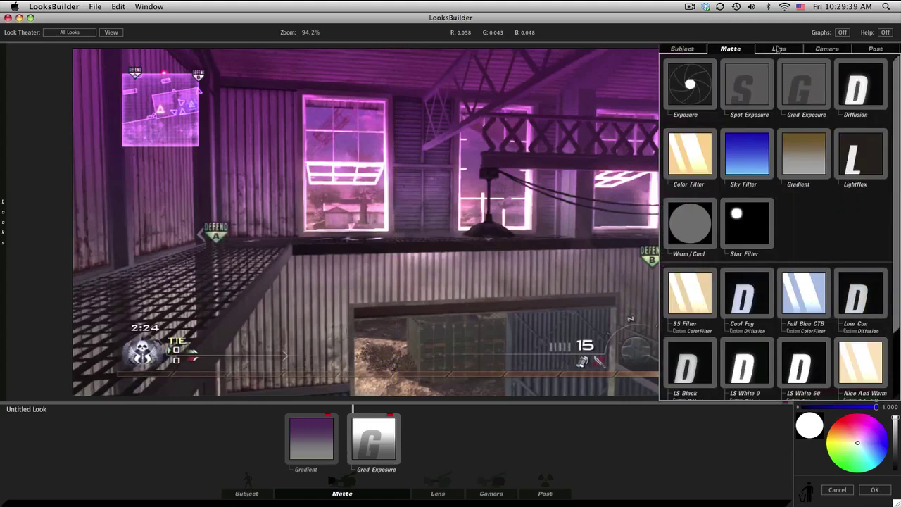
left_click(778, 49)
left_click_drag(868, 98, 457, 436)
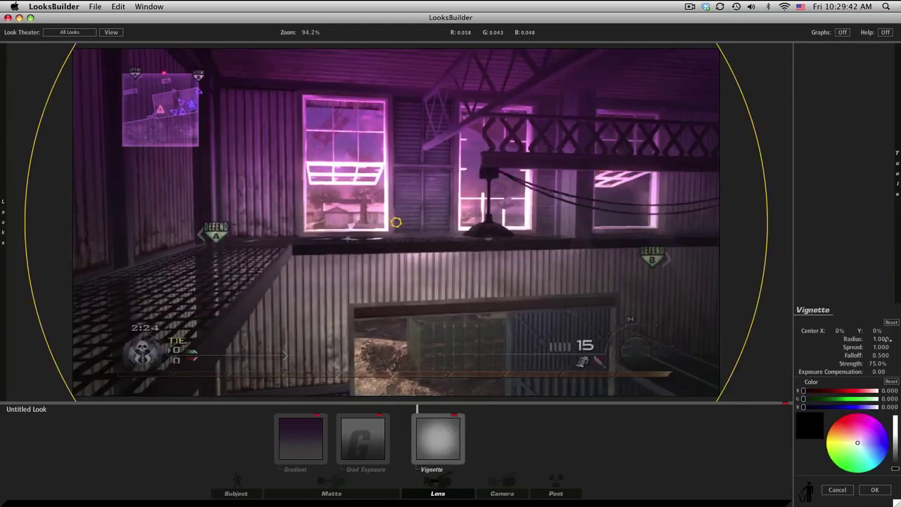
left_click(886, 339)
type("1.2")
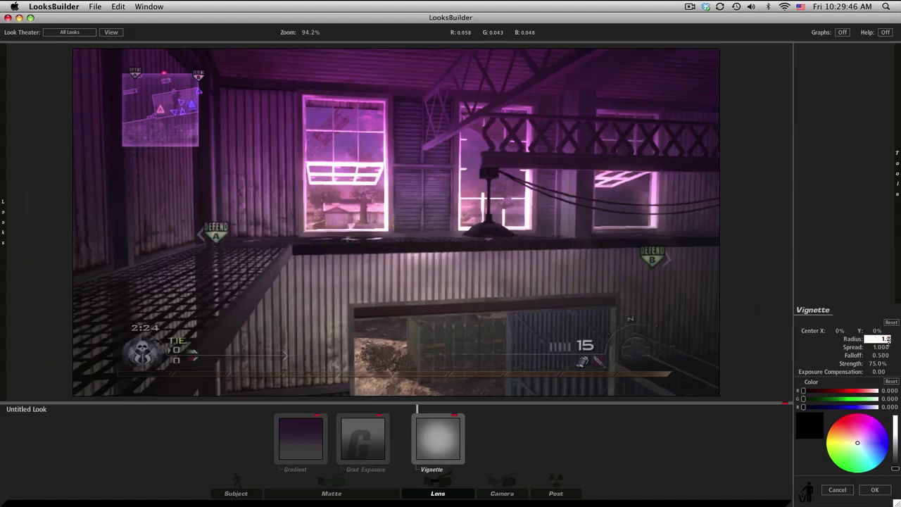
key("Return")
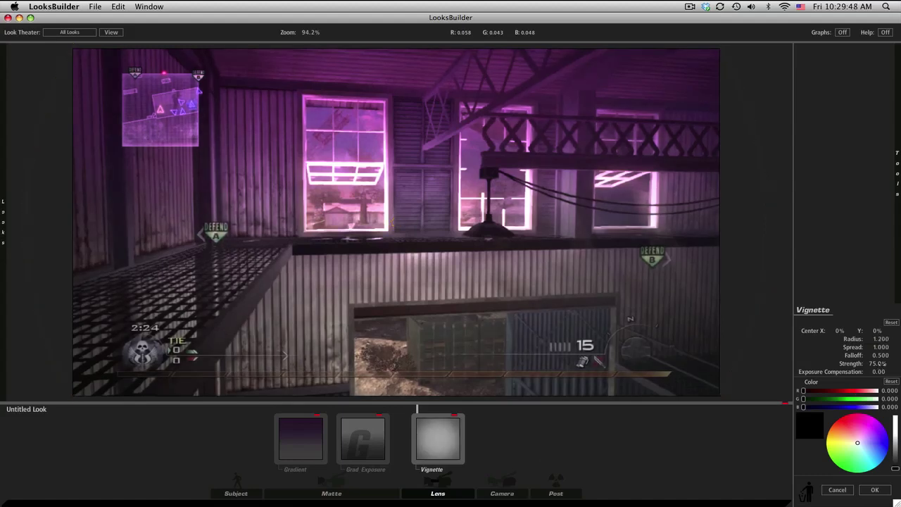
left_click(882, 364)
type("60")
key("Return")
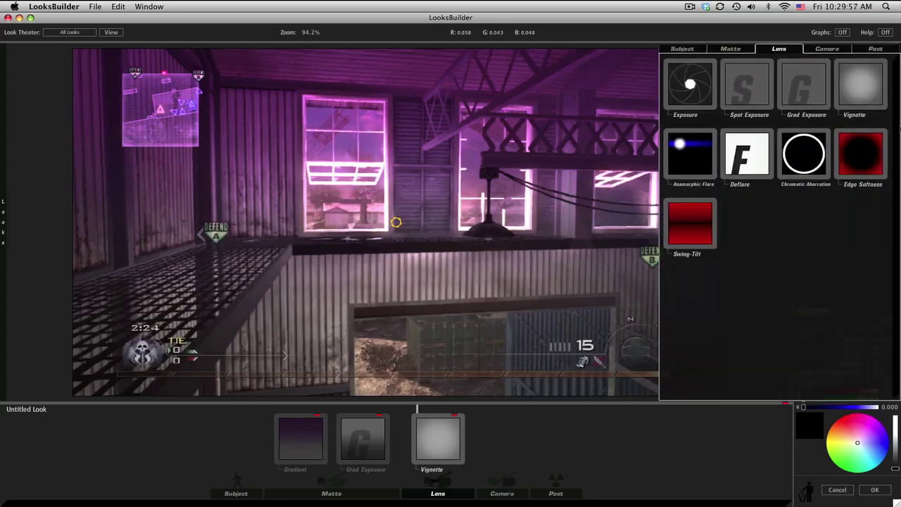
- Add a Swing-Tilt blur with 2.00% blur size and quality 10
mouse_move(894, 234)
left_click_drag(697, 225, 483, 445)
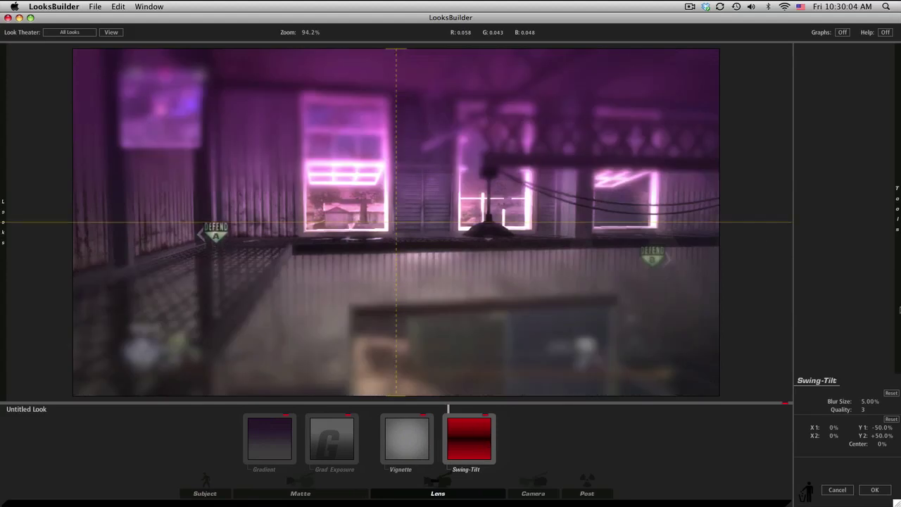
left_click(869, 402)
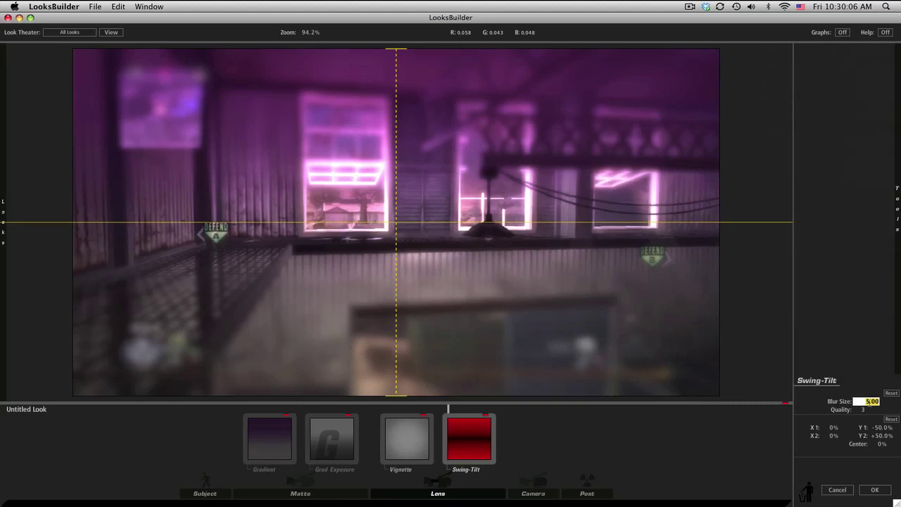
type("2")
key("Return")
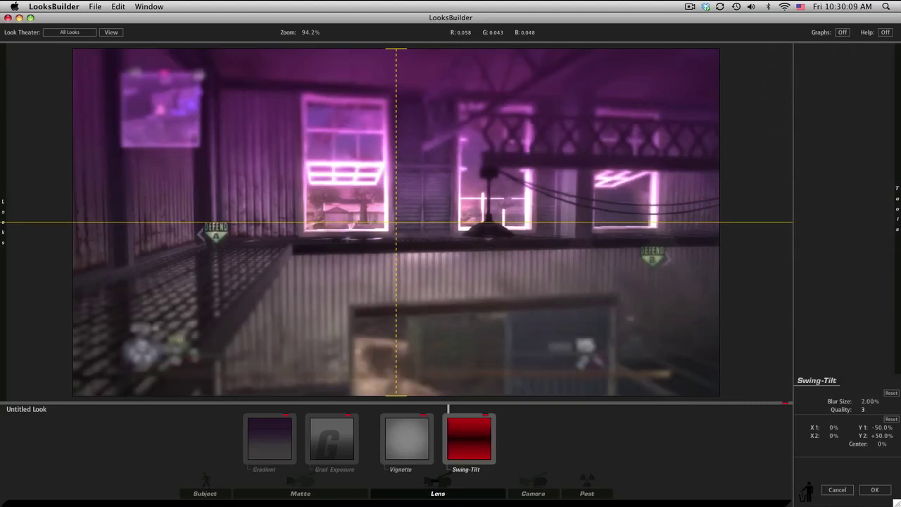
left_click(864, 411)
type("10")
key("Return")
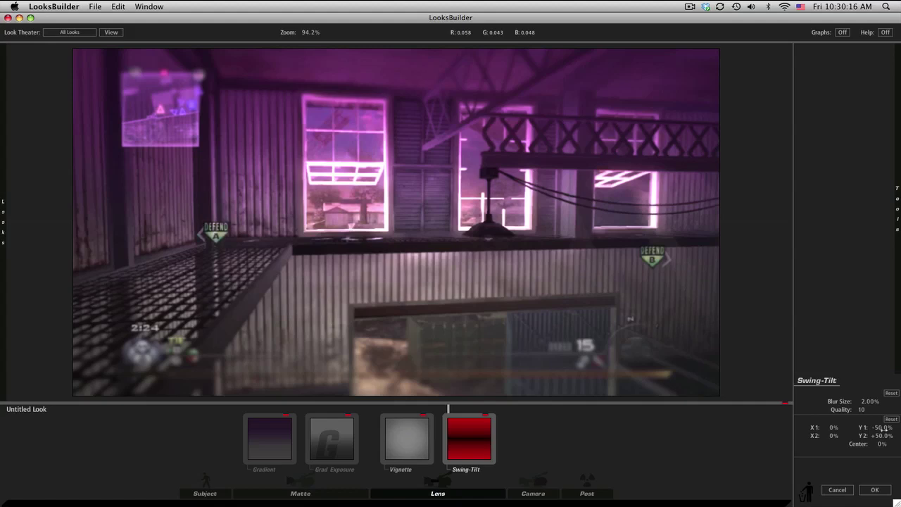
- Move the Swing-Tilt's Y2 edge to +100% and its centre to about +15%
left_click_drag(877, 435, 895, 428)
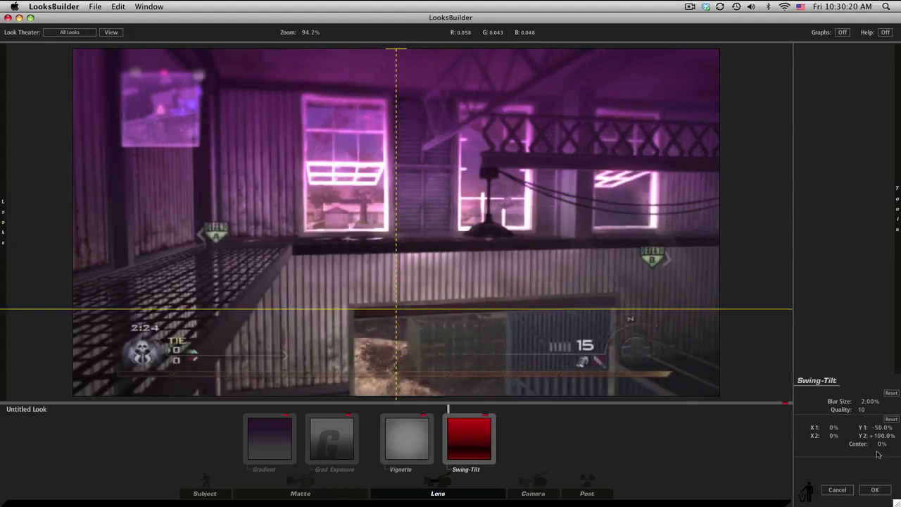
mouse_move(880, 444)
left_mouse_down()
mouse_move(894, 444)
mouse_move(880, 444)
left_mouse_up()
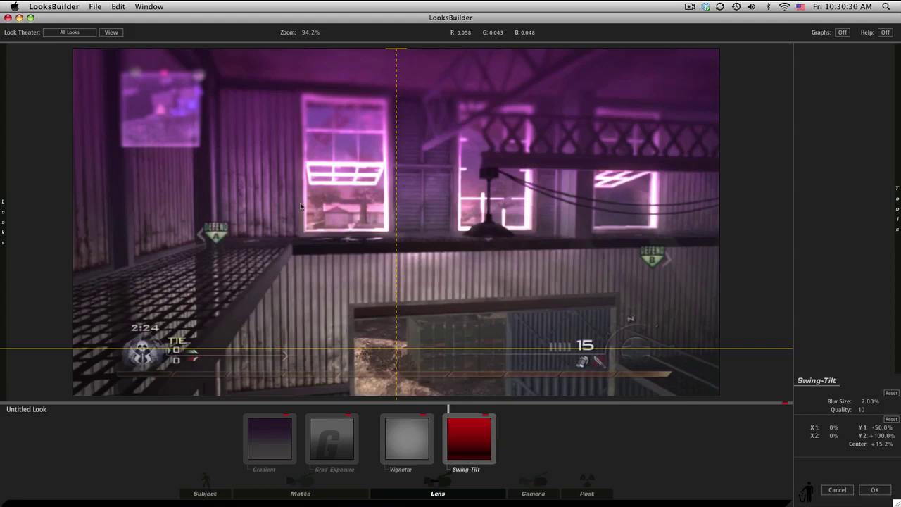
mouse_move(897, 211)
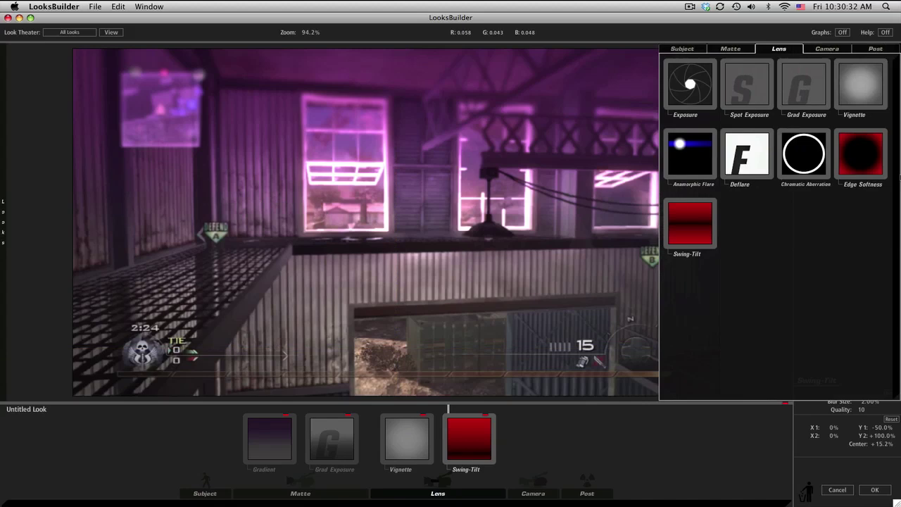
- Add a Post-stage Lift-Gamma-Gain, warming the gain and nudging gamma toward blue
left_click(890, 51)
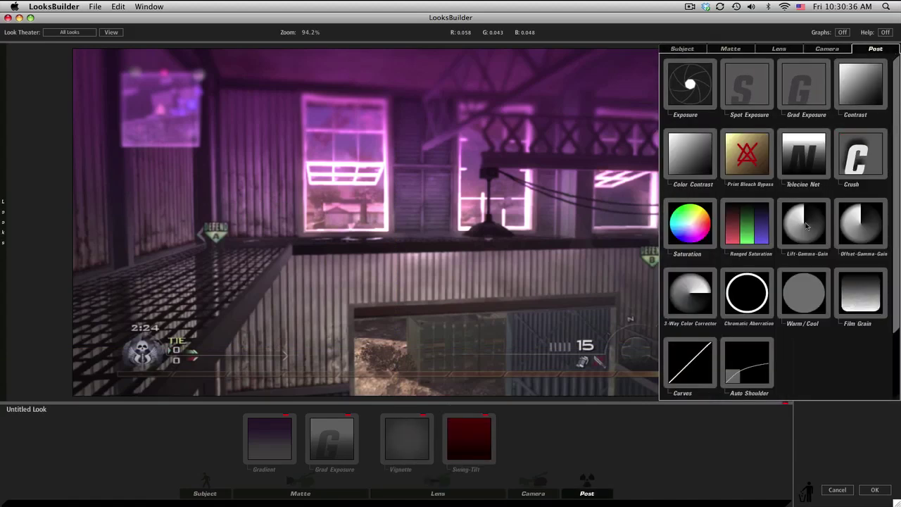
left_click_drag(814, 225, 604, 437)
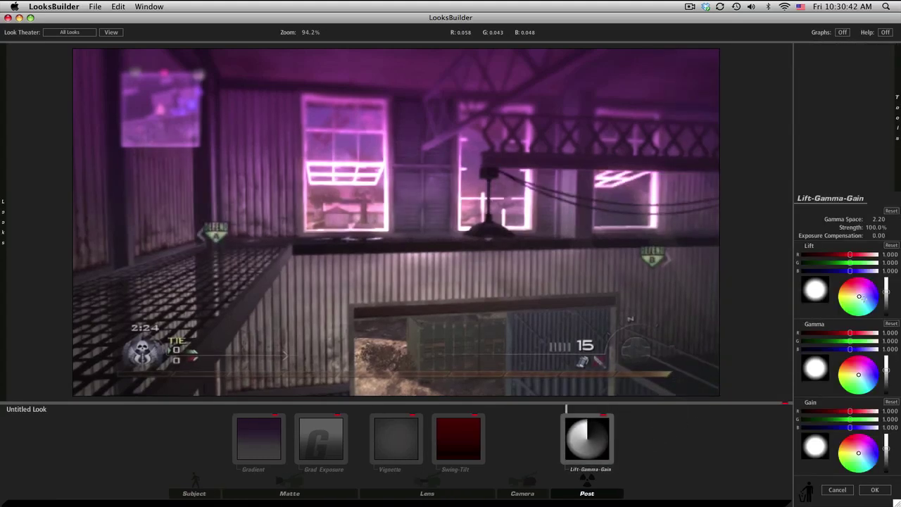
left_click_drag(861, 297, 864, 299)
left_click_drag(857, 373, 863, 378)
left_click_drag(857, 452, 848, 447)
left_click_drag(849, 446, 848, 446)
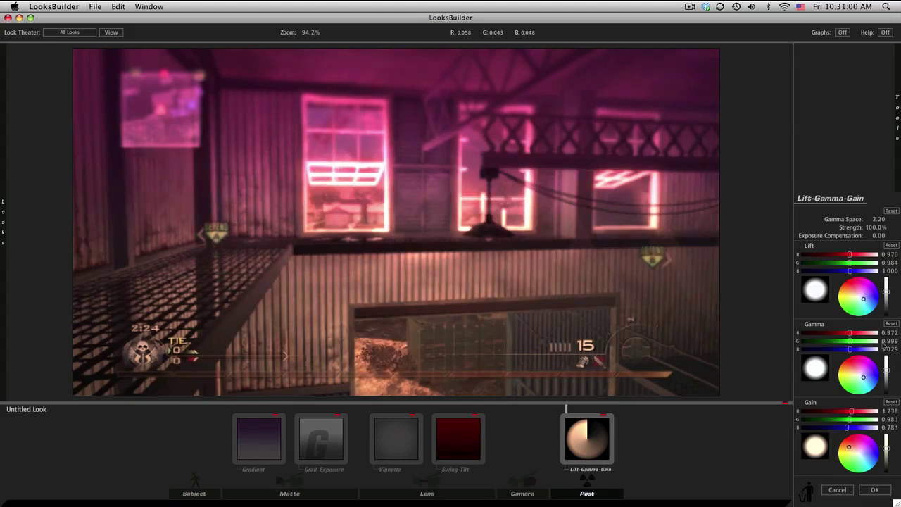
left_click_drag(862, 377, 863, 378)
- Add a Saturation tool at just over 100% with its balance reset to neutral
mouse_move(899, 141)
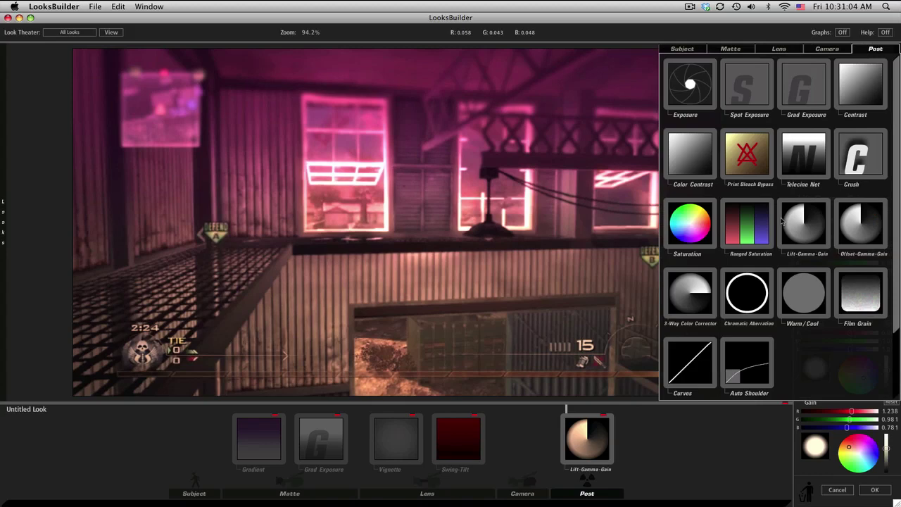
left_click_drag(688, 230, 623, 436)
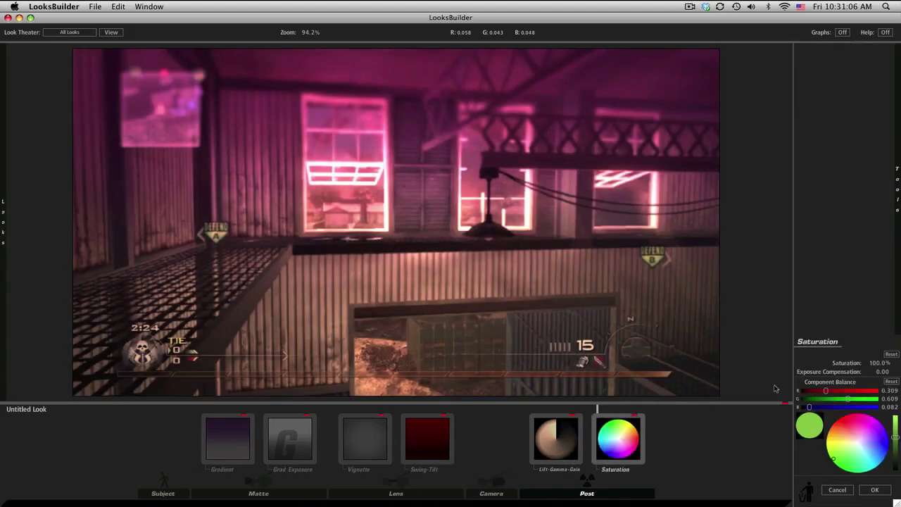
left_click(880, 362)
type("103")
key("Return")
left_click(855, 444)
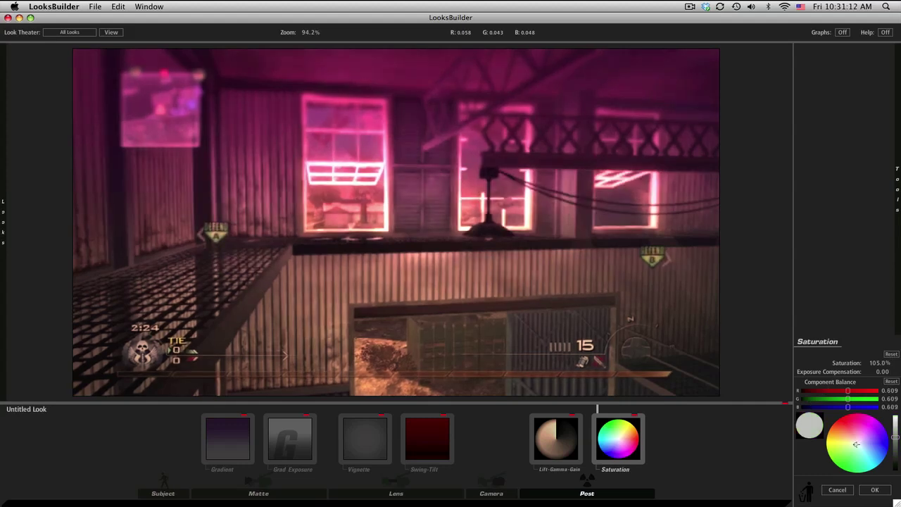
- Add a Camera-stage Shutter Streak with Boost -1.50
mouse_move(896, 189)
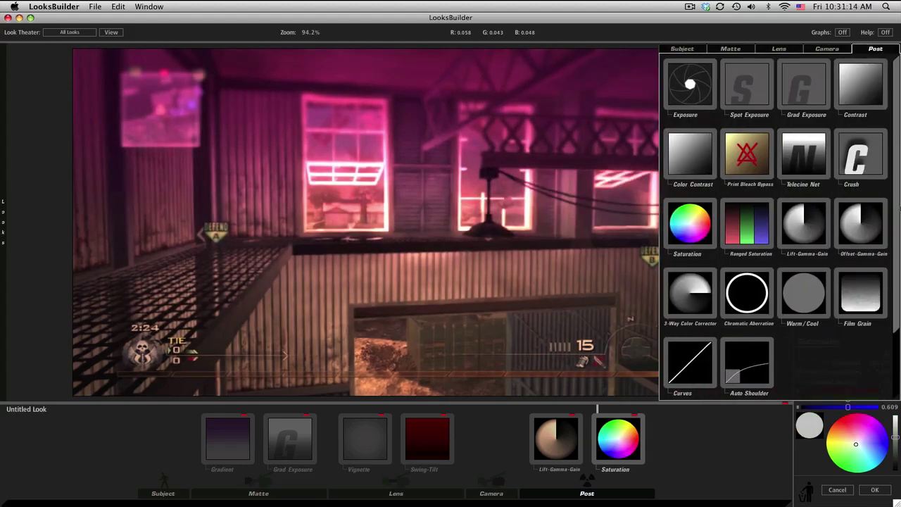
left_click(821, 50)
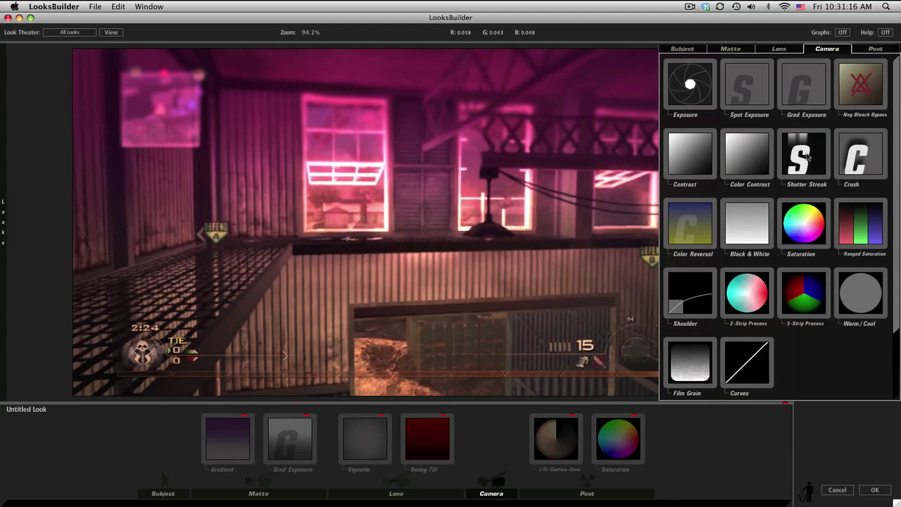
mouse_move(805, 158)
left_mouse_down()
mouse_move(686, 252)
mouse_move(496, 430)
left_mouse_up()
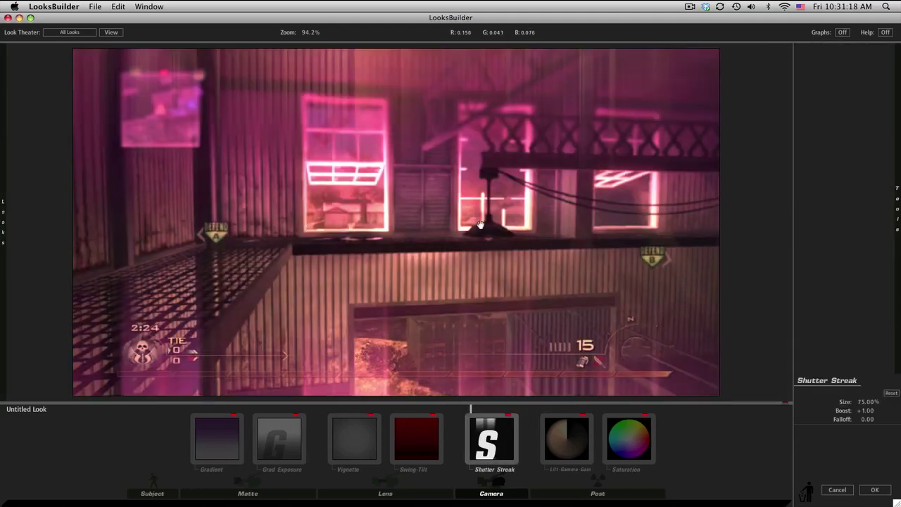
left_click(869, 413)
key("BackSpace")
type("-1.5")
key("Return")
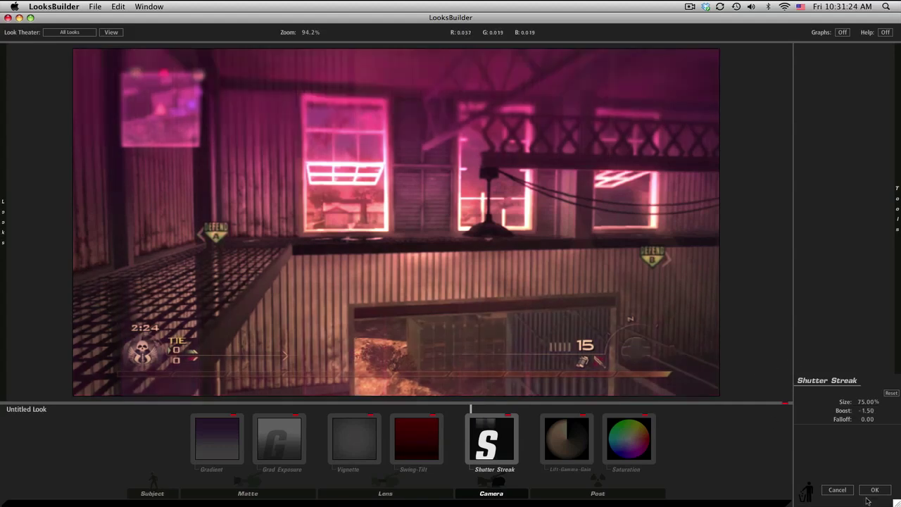
- Apply the look and preview the grade around 6 and 11.5 seconds
left_click(875, 490)
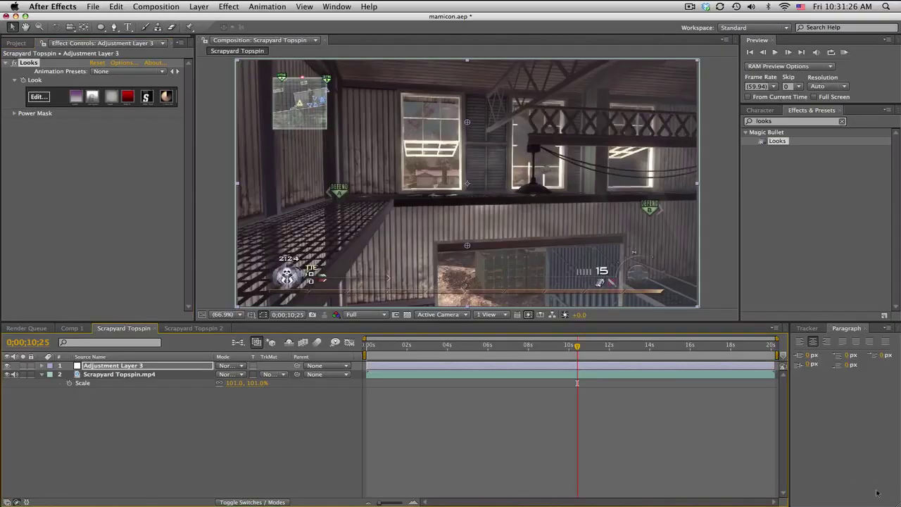
left_click(486, 345)
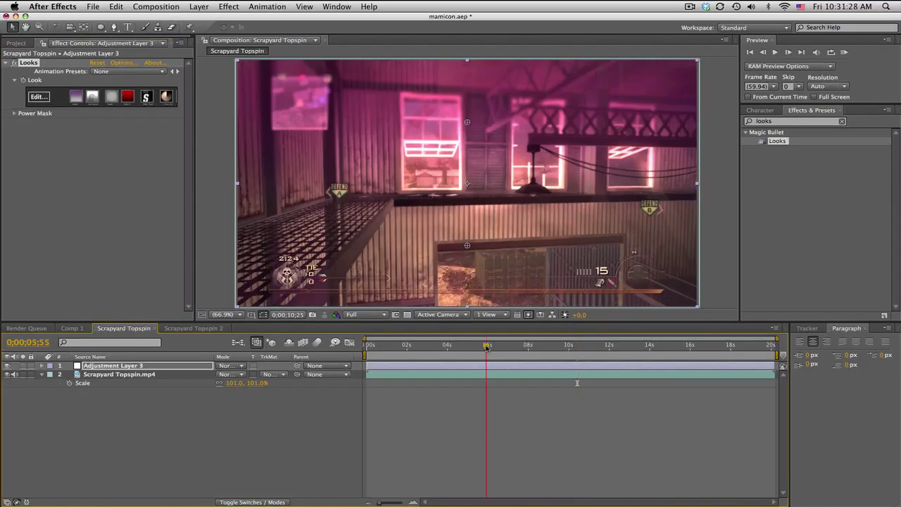
left_click(606, 352)
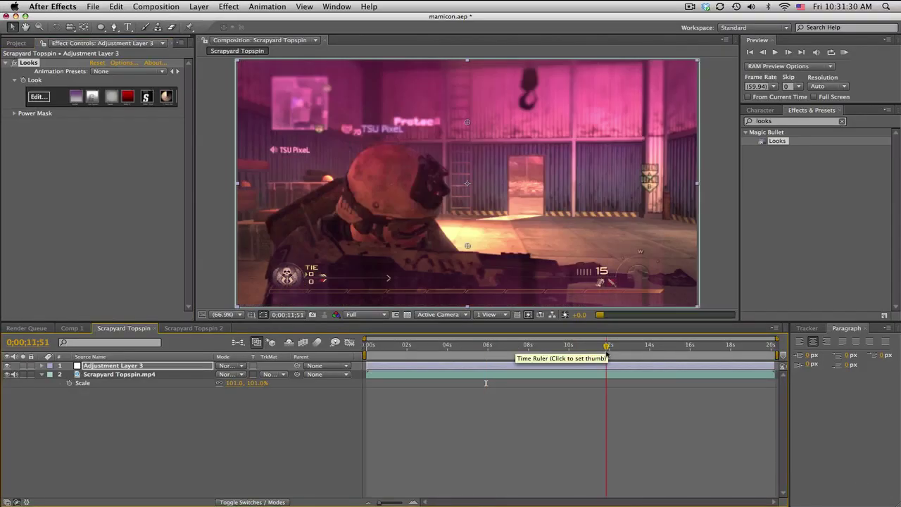
- Reopen the look, warm the Lift-Gamma-Gain gain to R 1.285, and reapply it
left_click(37, 97)
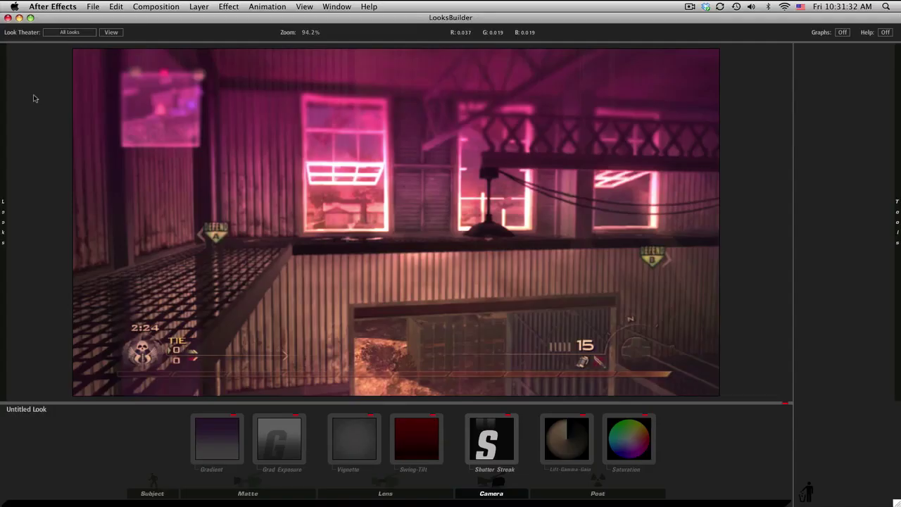
left_click(559, 436)
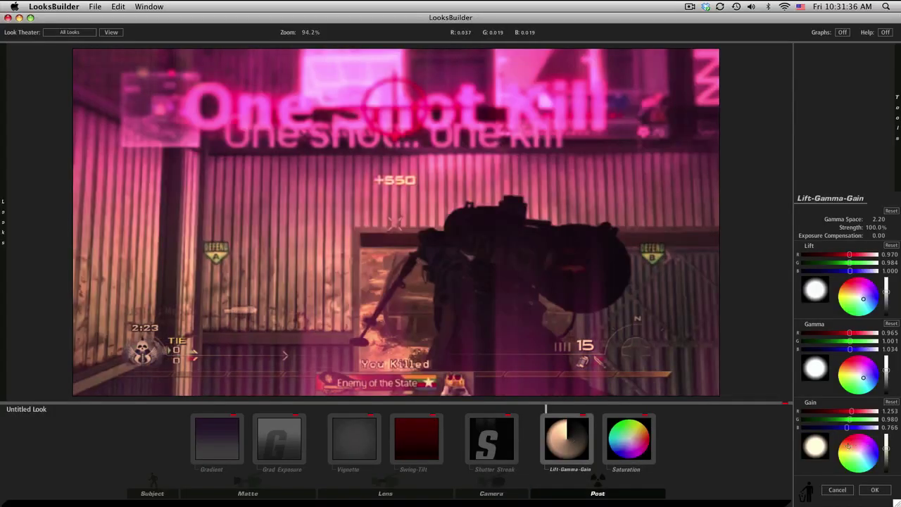
left_click_drag(849, 445, 850, 447)
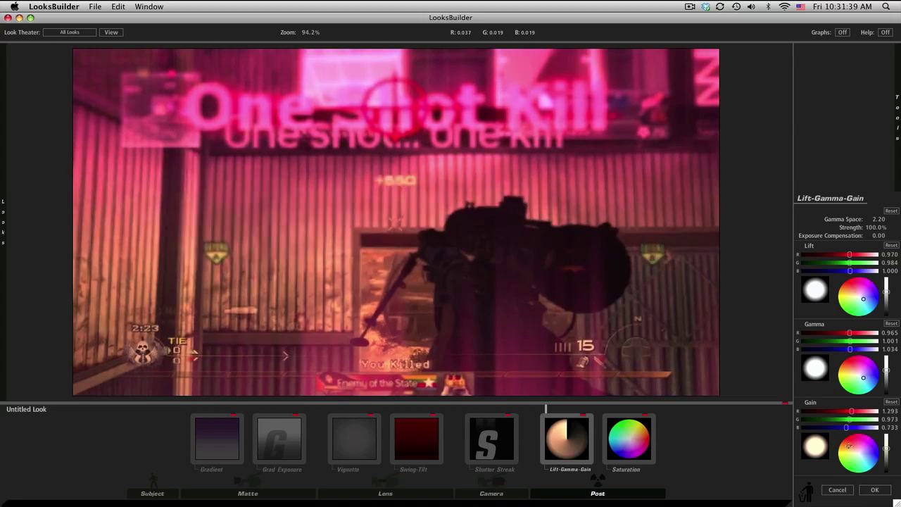
left_click(877, 490)
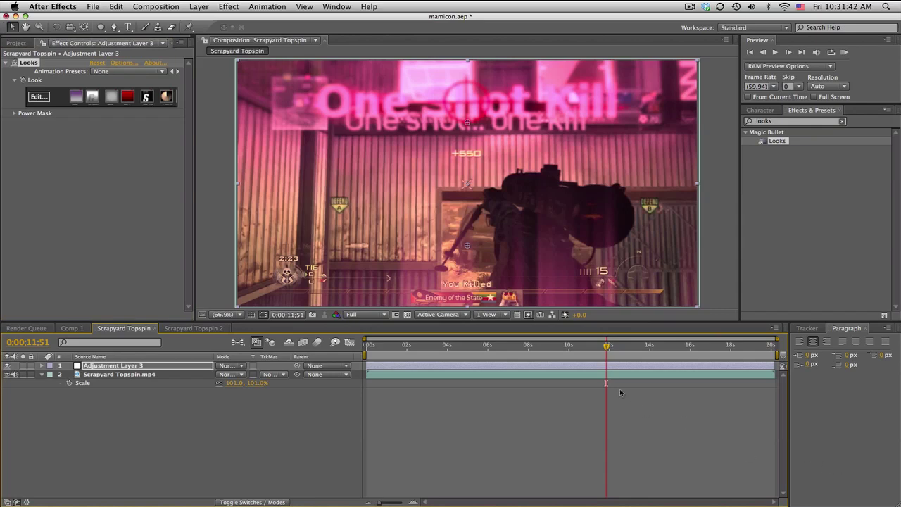
left_click(659, 347)
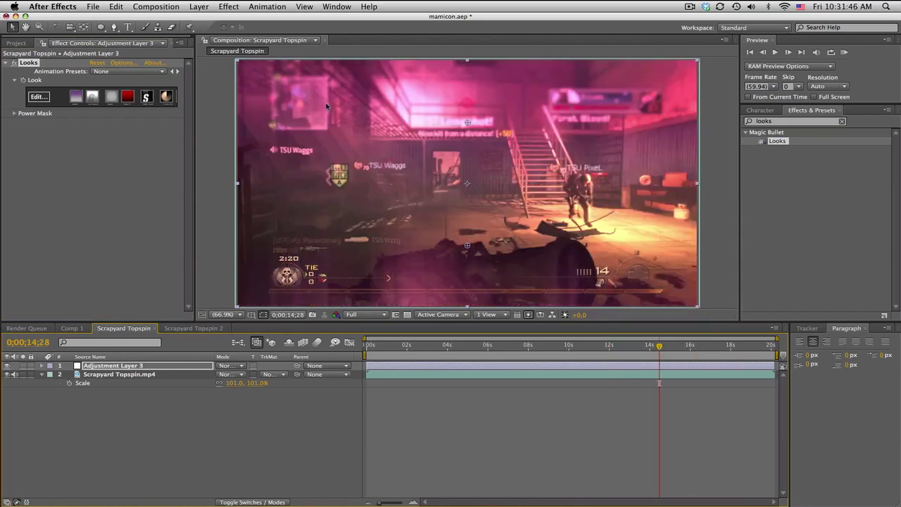
- Create another adjustment layer on top via Layer > New
left_click(199, 7)
mouse_move(211, 19)
left_click(401, 80)
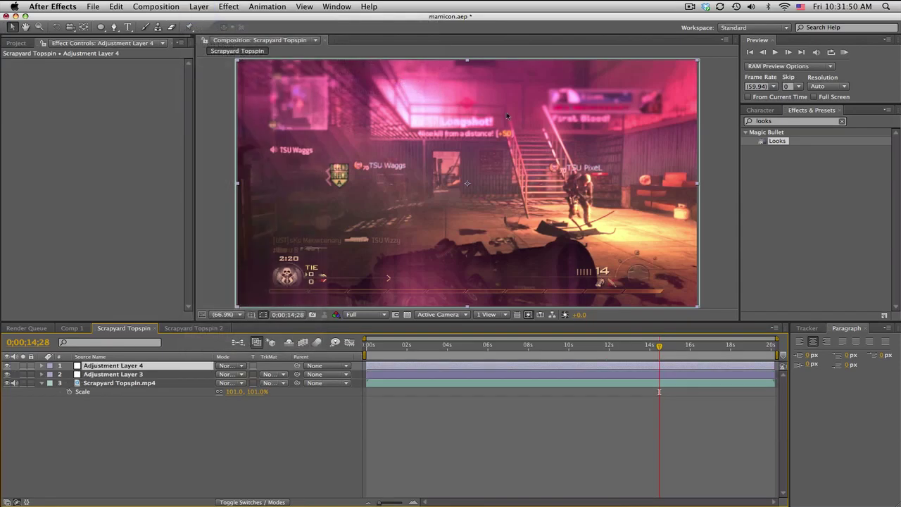
- Apply Trapcode Starglow to Adjustment Layer 4 with Streak Length 100
left_click(793, 125)
type("st")
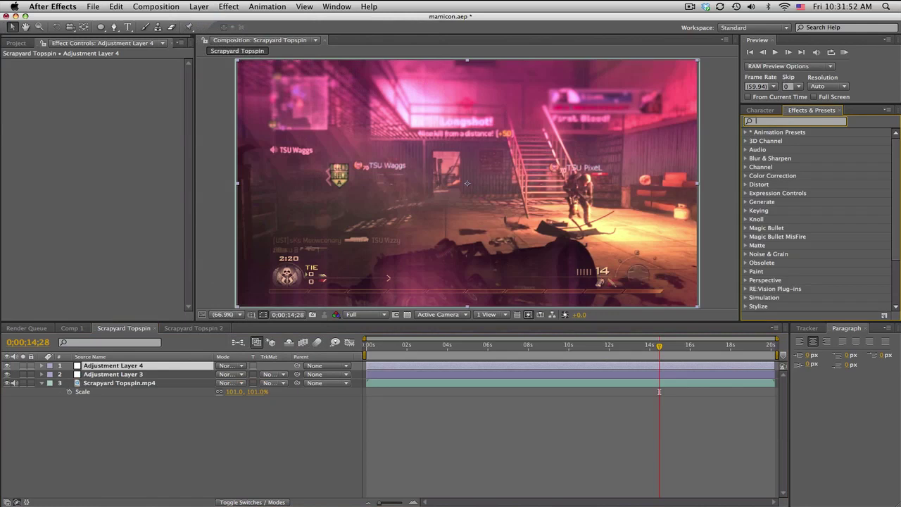
type("ar")
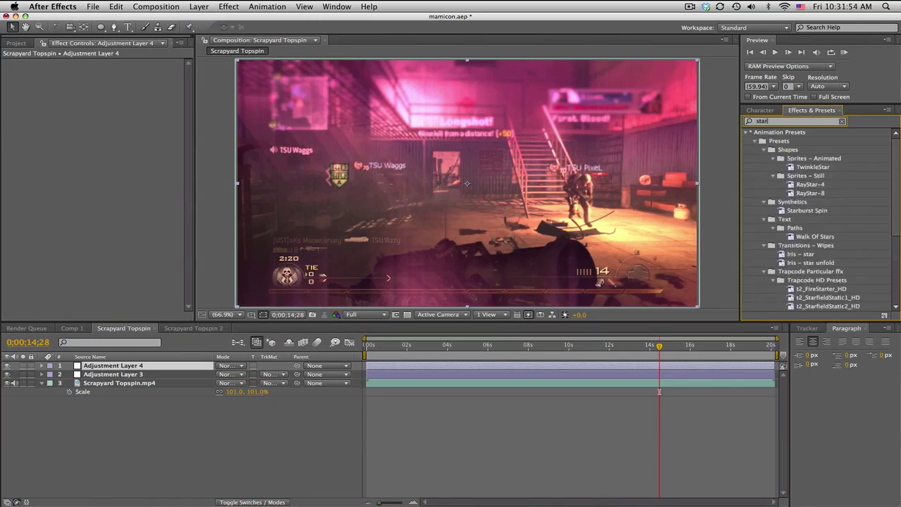
type("g")
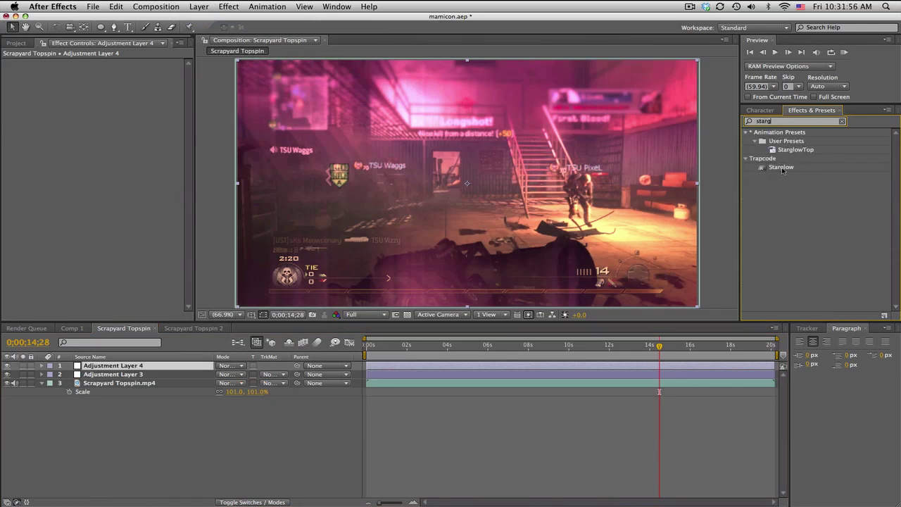
left_click_drag(197, 345, 163, 360)
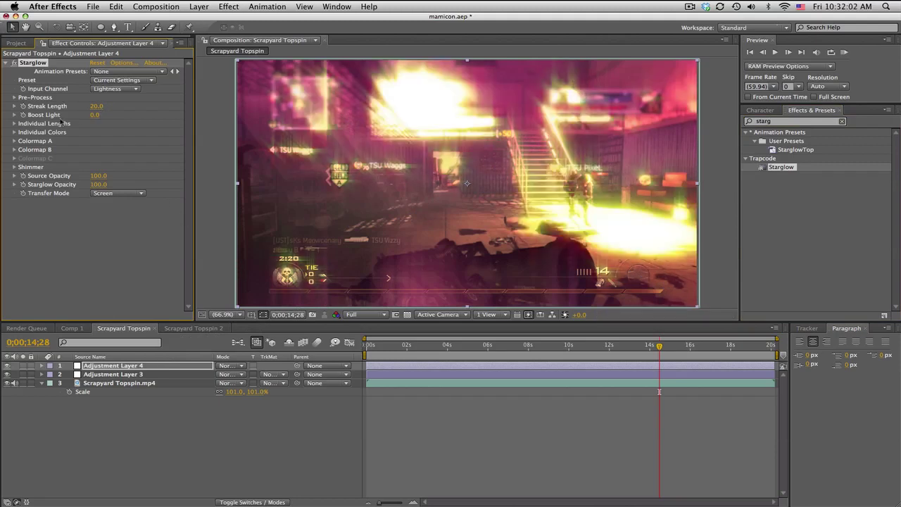
left_click(96, 106)
key("Return")
left_click(569, 345)
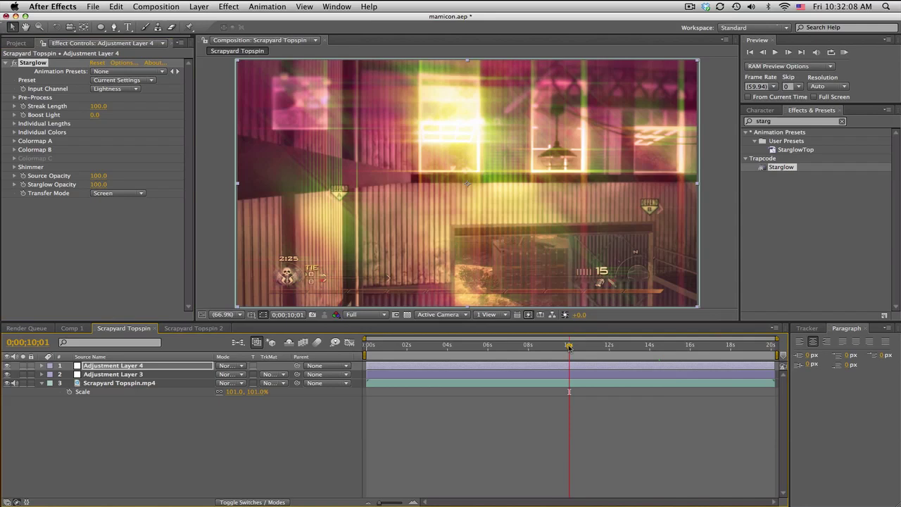
- Set Starglow's Colormap A highlights to a pale cyan
left_click(14, 141)
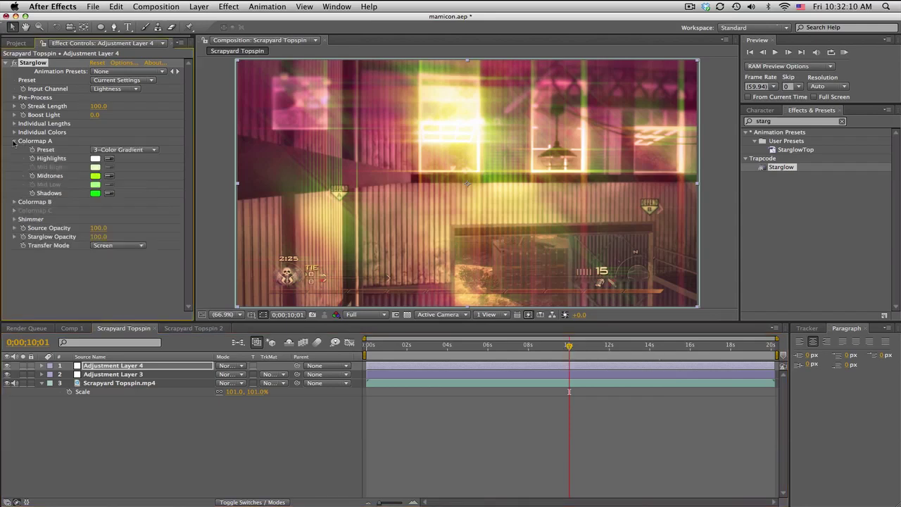
left_click(97, 159)
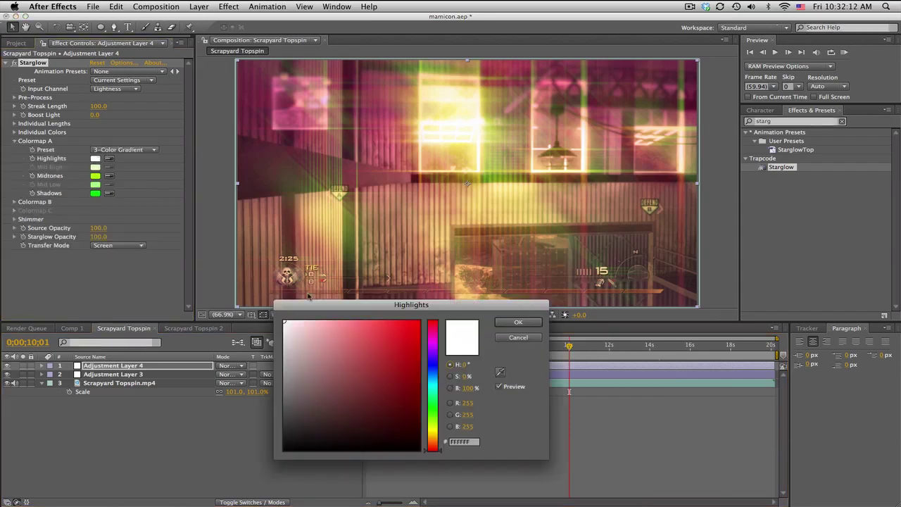
left_click(432, 384)
left_click(303, 324)
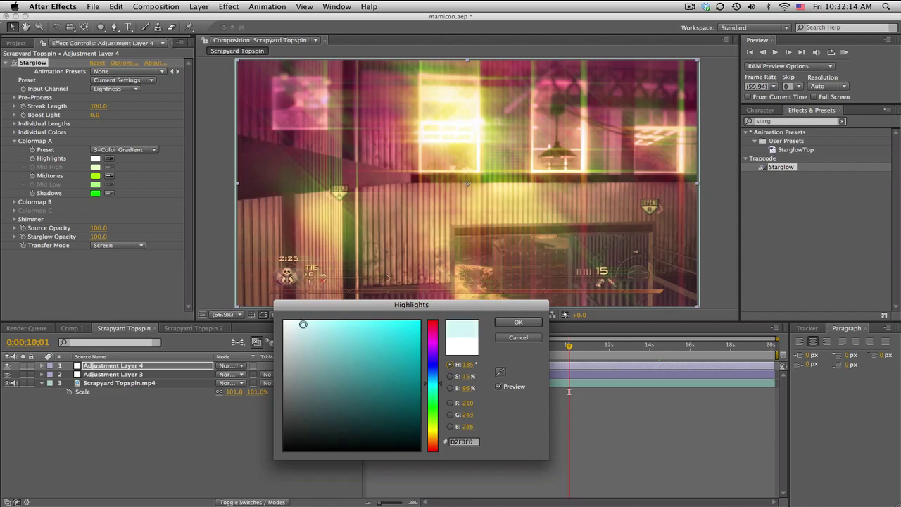
mouse_move(312, 319)
left_mouse_down()
mouse_move(378, 319)
mouse_move(310, 318)
left_mouse_up()
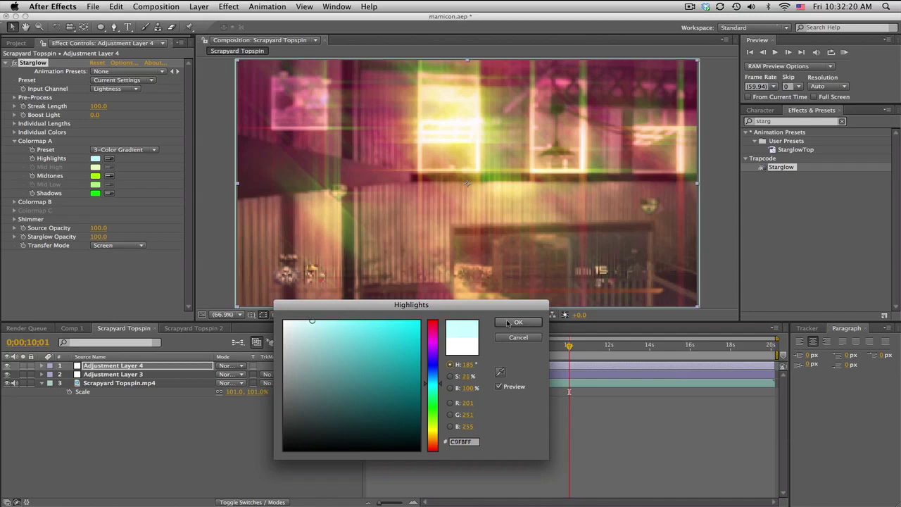
left_click(510, 323)
- Set Colormap A's midtones to blue and its shadows to deep blue
left_click(95, 176)
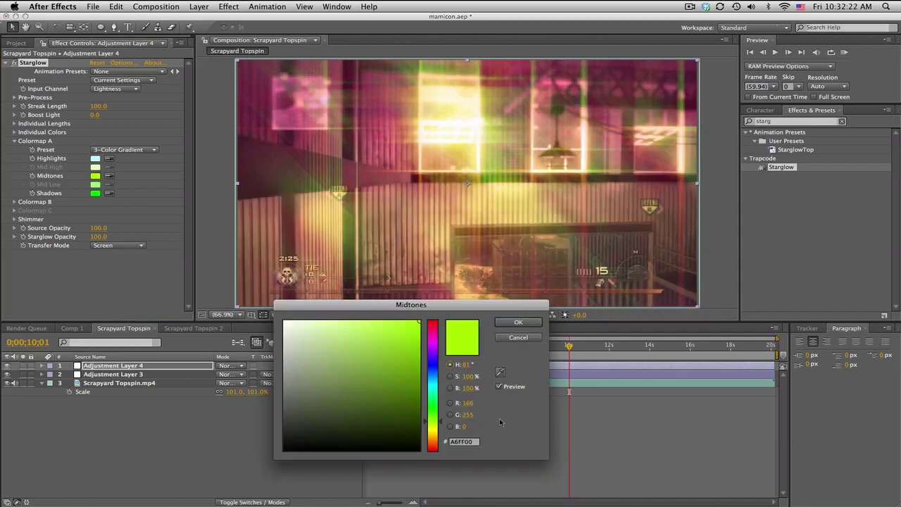
left_click(436, 374)
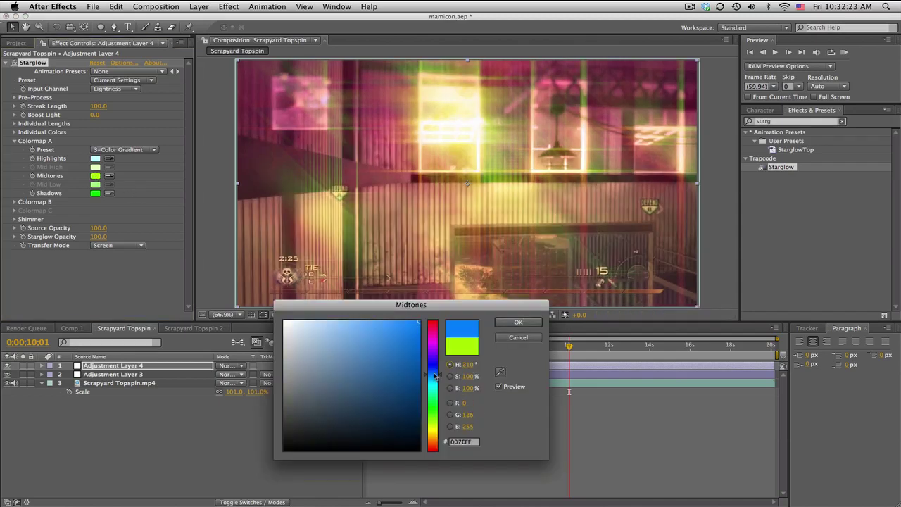
left_click(504, 322)
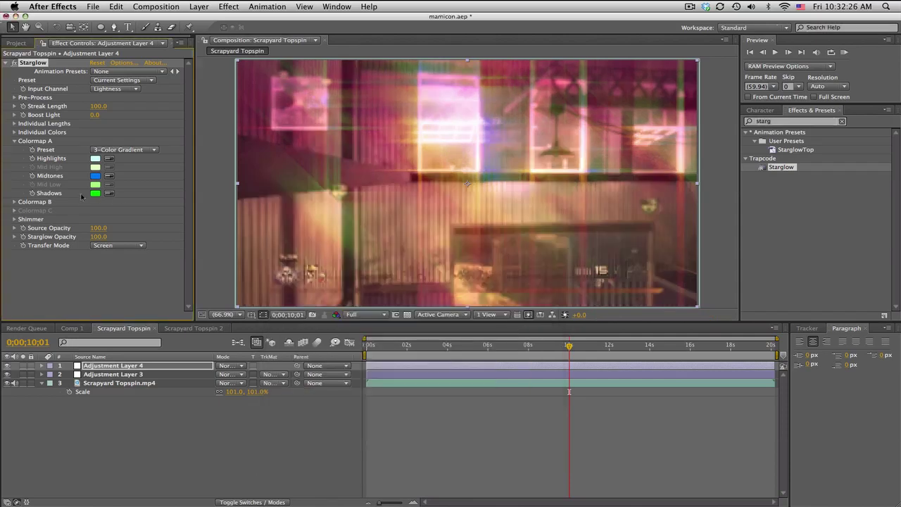
left_click(95, 193)
left_click(431, 364)
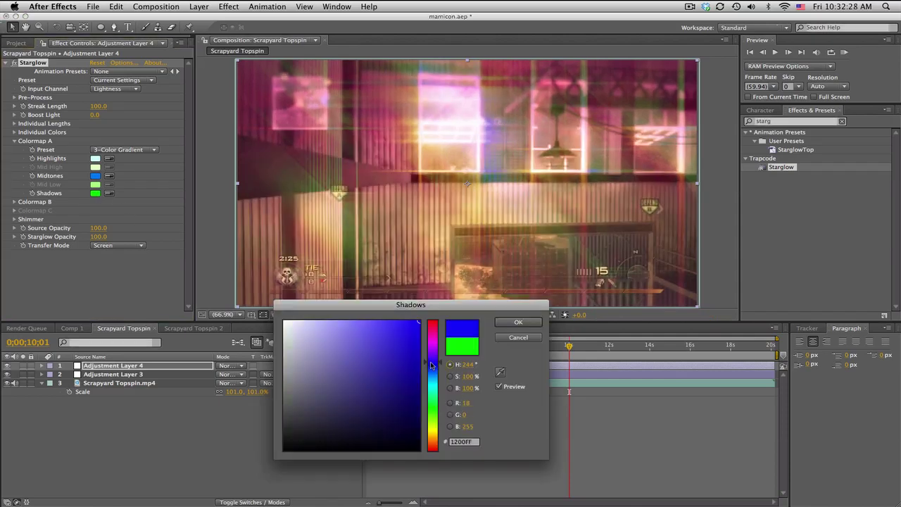
left_click_drag(431, 365, 407, 363)
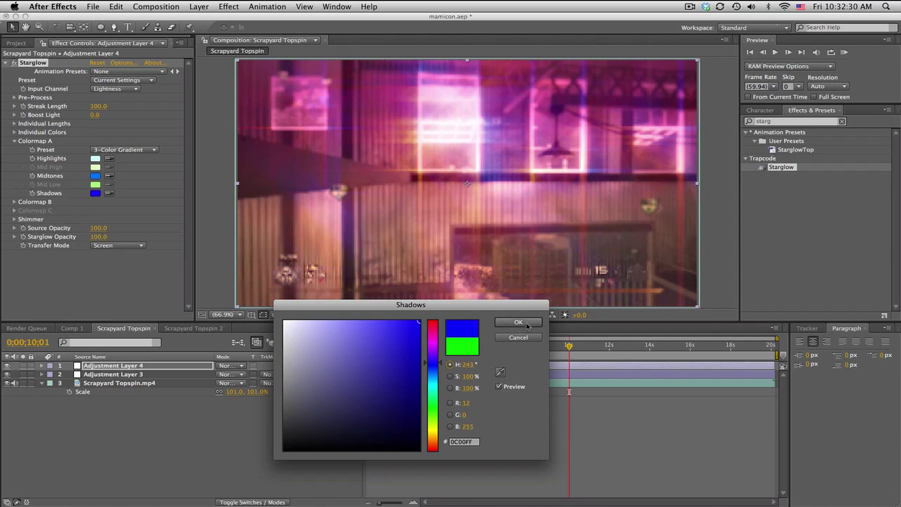
left_click(518, 322)
- Recolour Colormap B: highlights B1F9FF pale cyan, midtones blue, shadows 00FFC0 teal
left_click(14, 201)
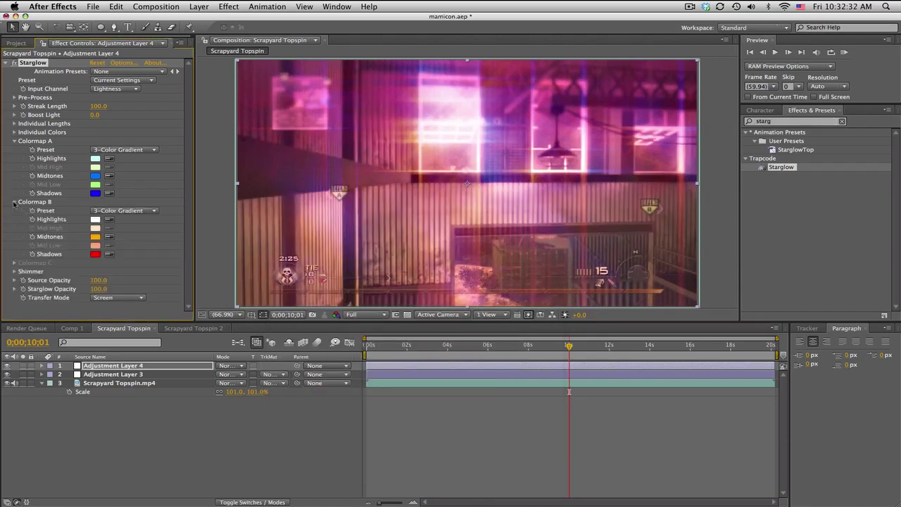
left_click(95, 220)
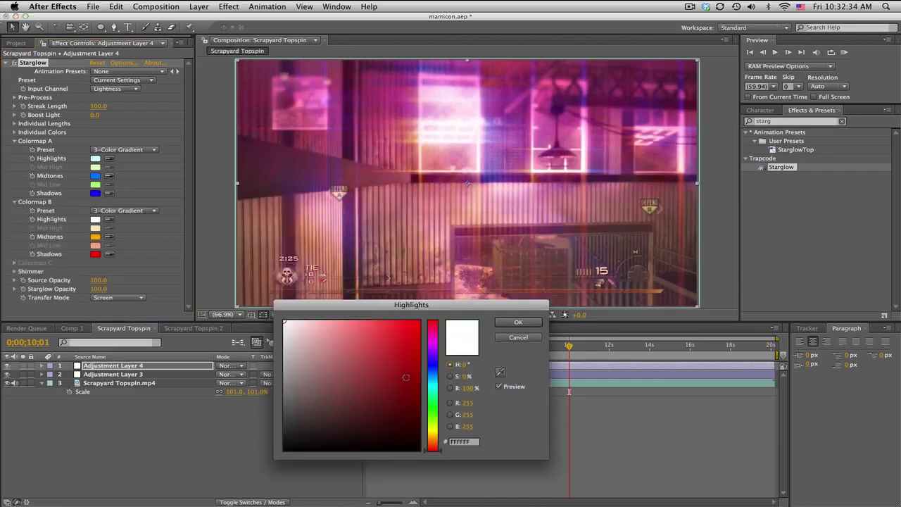
left_click(435, 384)
left_click_drag(331, 326, 325, 320)
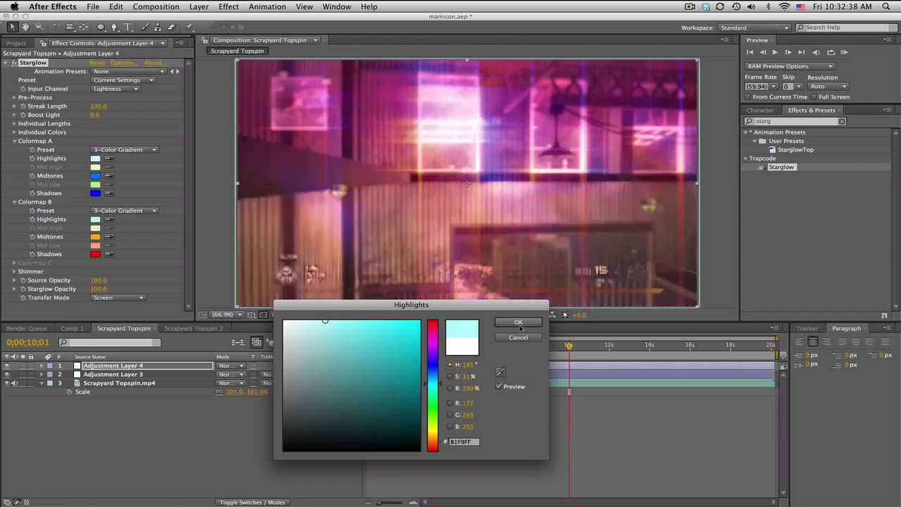
left_click(518, 323)
left_click(95, 238)
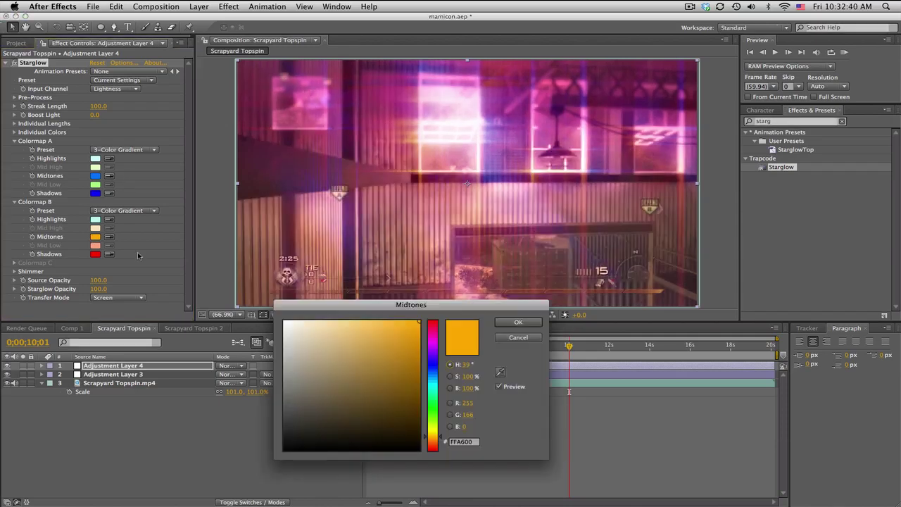
left_click(433, 366)
key("Return")
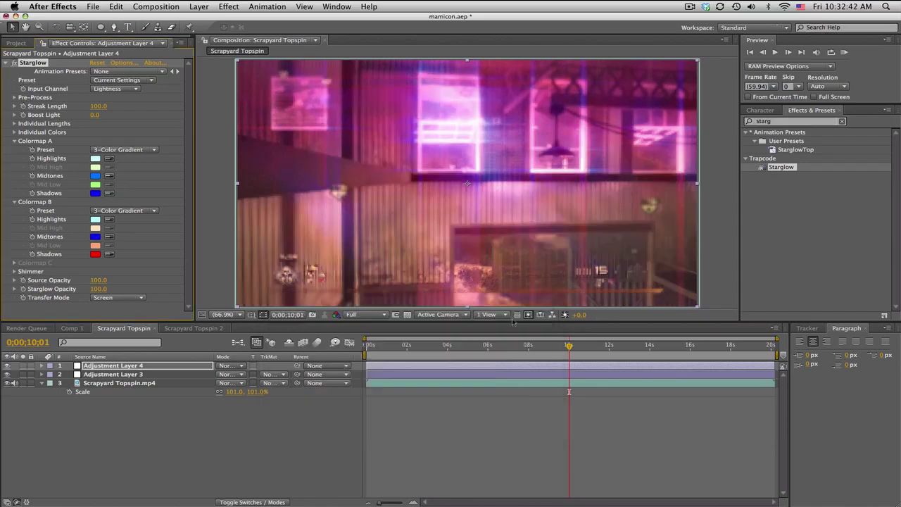
left_click(95, 254)
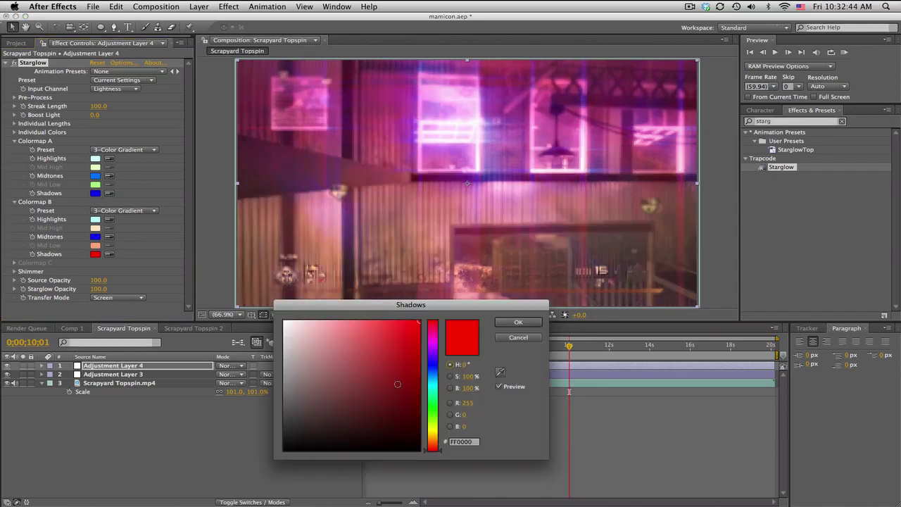
left_click(433, 388)
left_click_drag(433, 388, 434, 392)
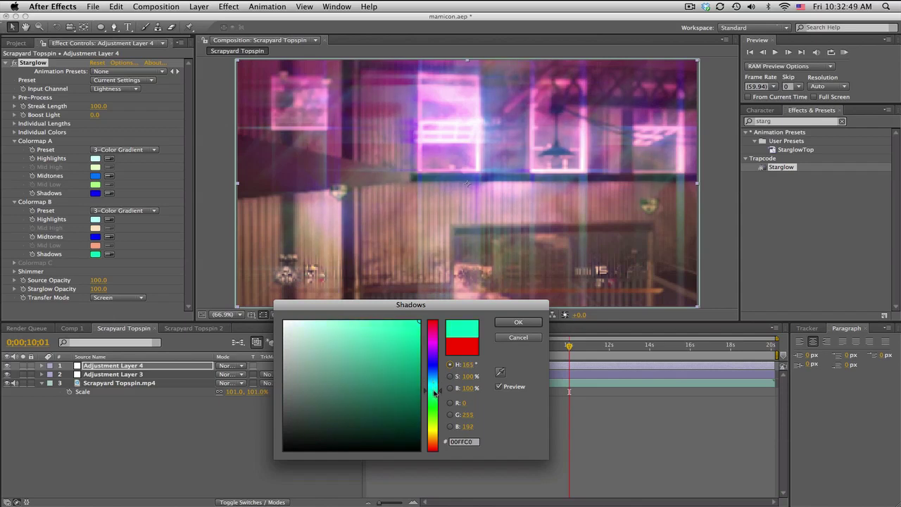
left_click(519, 323)
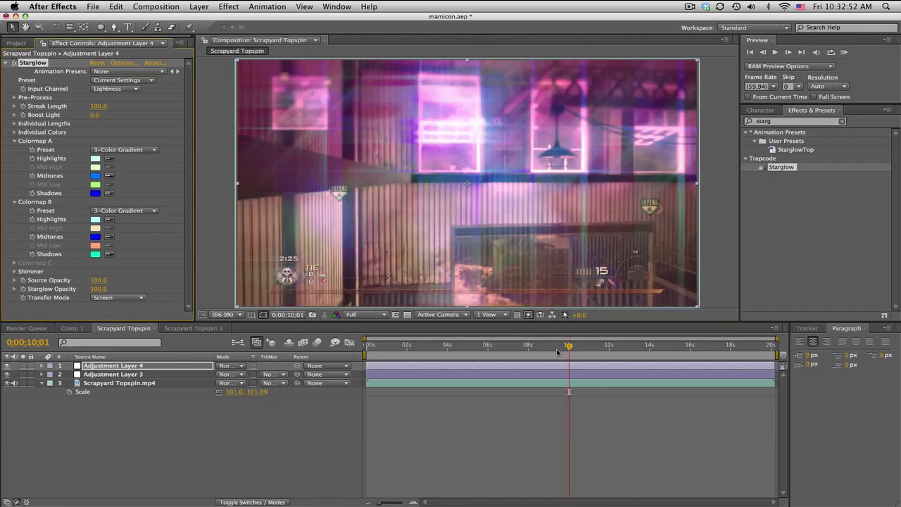
- At 33.3% magnification, draw an elliptical mask across the top of the frame
left_click(223, 315)
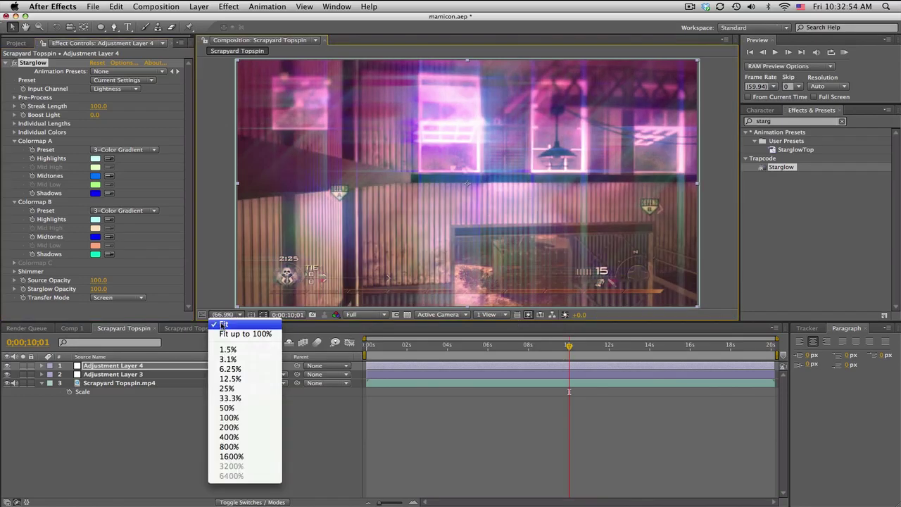
left_click(235, 399)
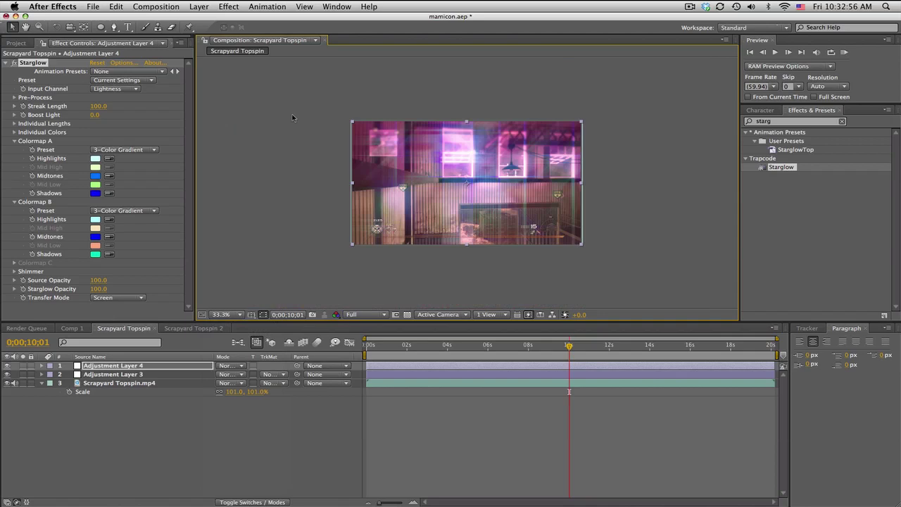
left_click(101, 27)
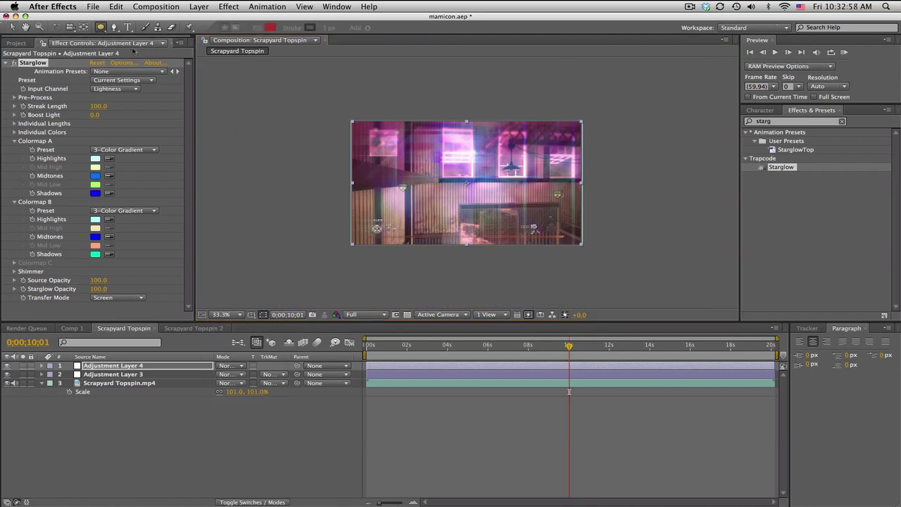
left_click_drag(273, 68, 680, 183)
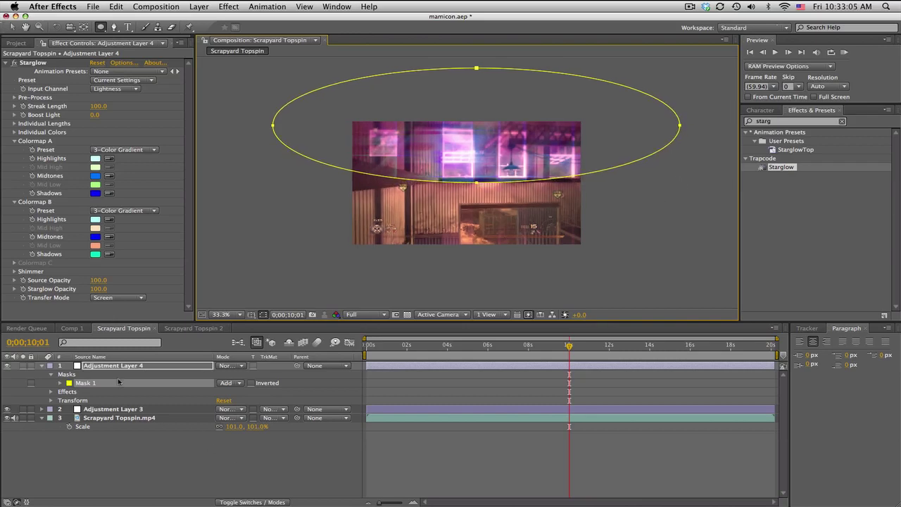
- Set Mask 1's feather to 150 pixels
left_click(60, 383)
left_click(244, 400)
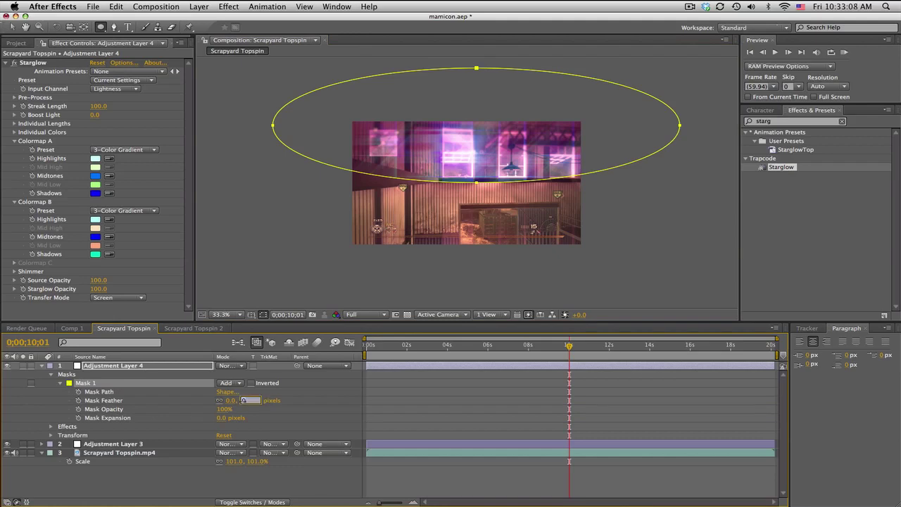
type("150")
key("Return")
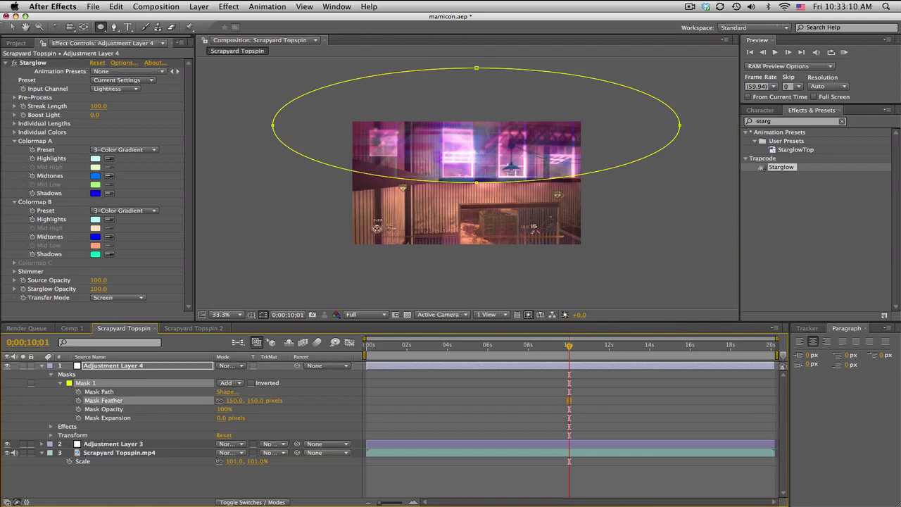
left_click(414, 405)
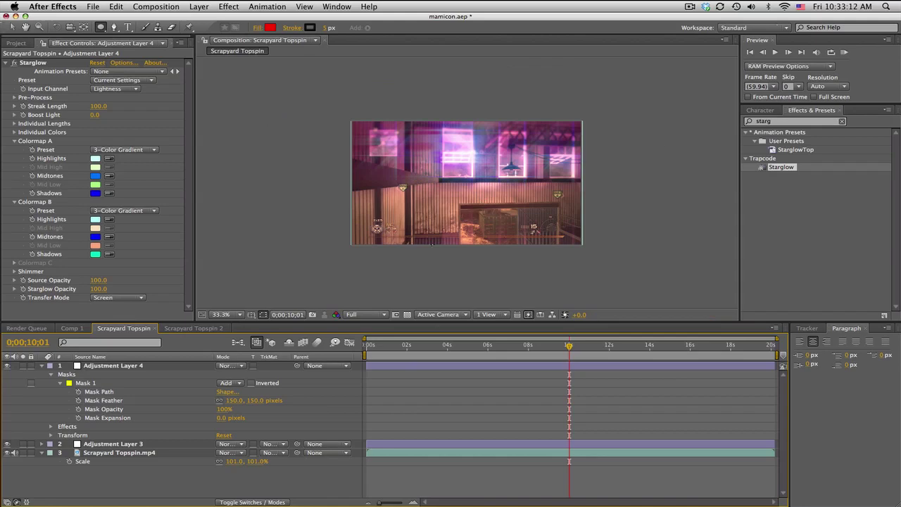
- Set Starglow's transfer mode to Add
left_click(15, 142)
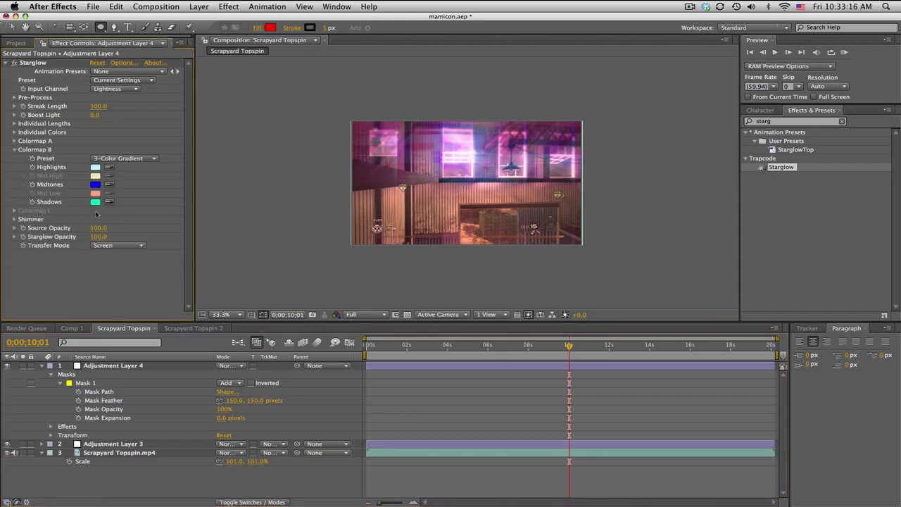
left_click(138, 245)
left_click(129, 230)
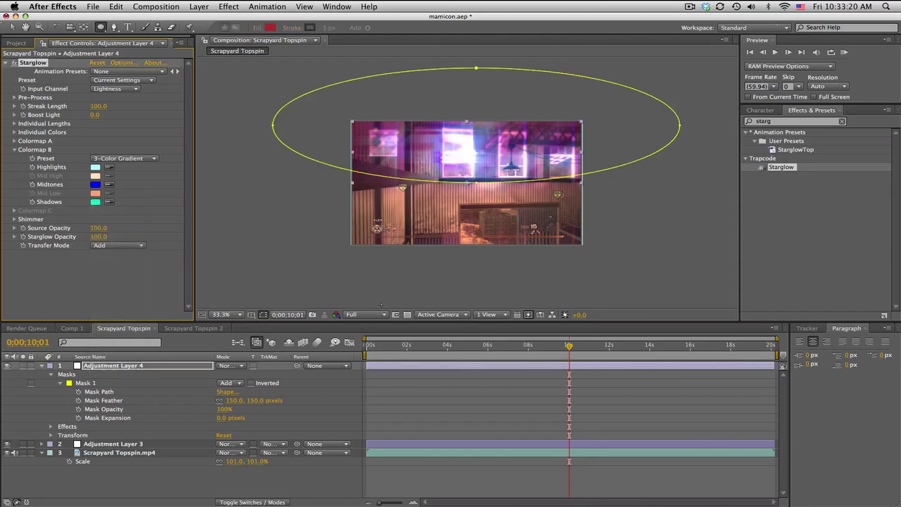
- With the viewer at Fit, raise Starglow's Pre-Process Threshold to 171
left_click(237, 316)
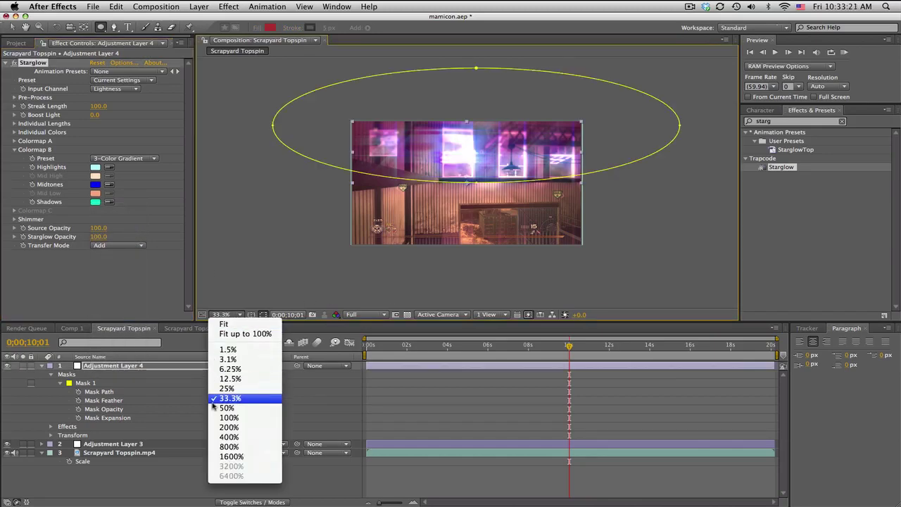
left_click(219, 323)
left_click(492, 399)
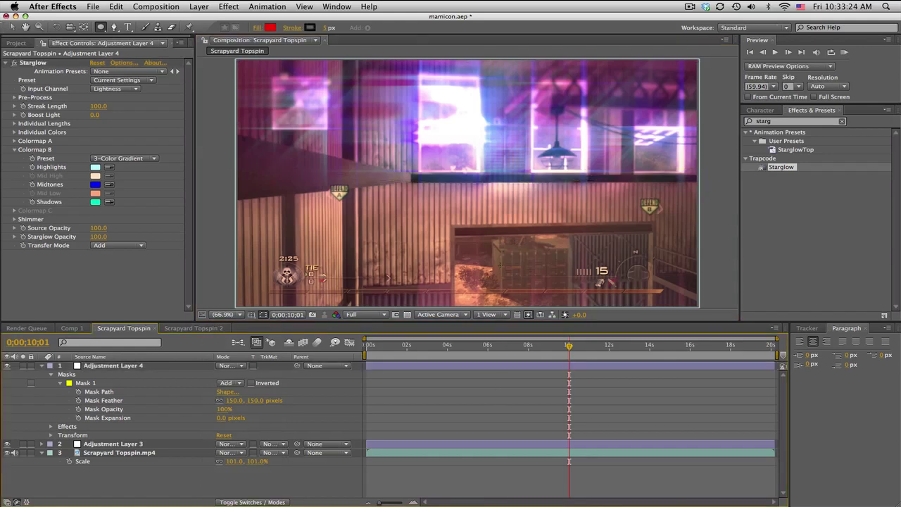
left_click(487, 346)
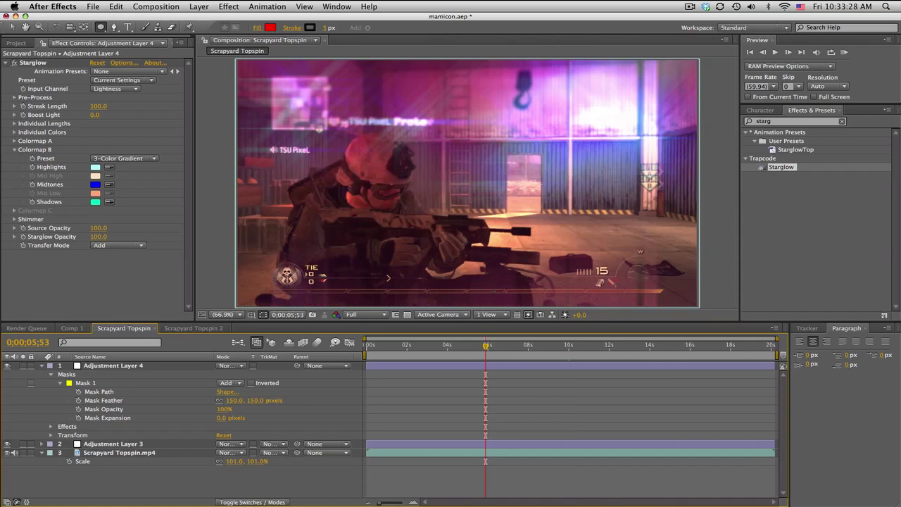
left_click(14, 97)
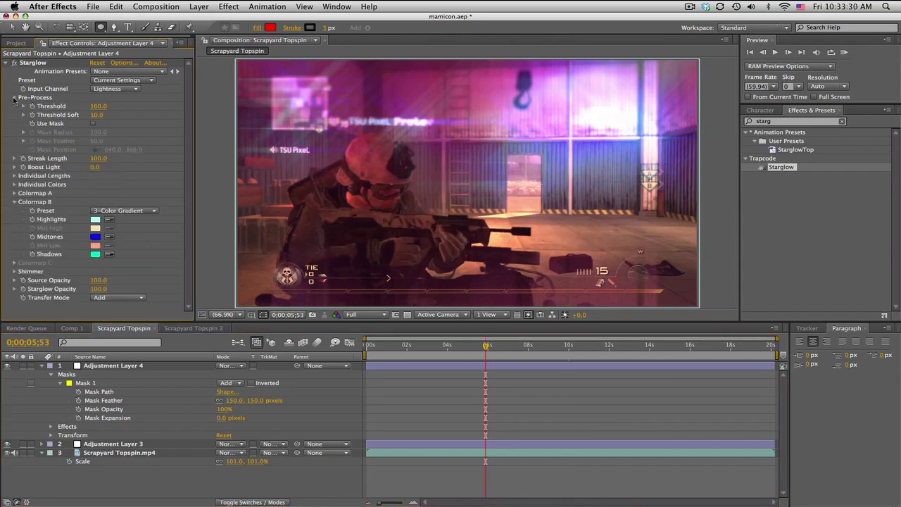
mouse_move(97, 106)
left_mouse_down()
mouse_move(89, 105)
mouse_move(119, 113)
mouse_move(103, 121)
left_mouse_up()
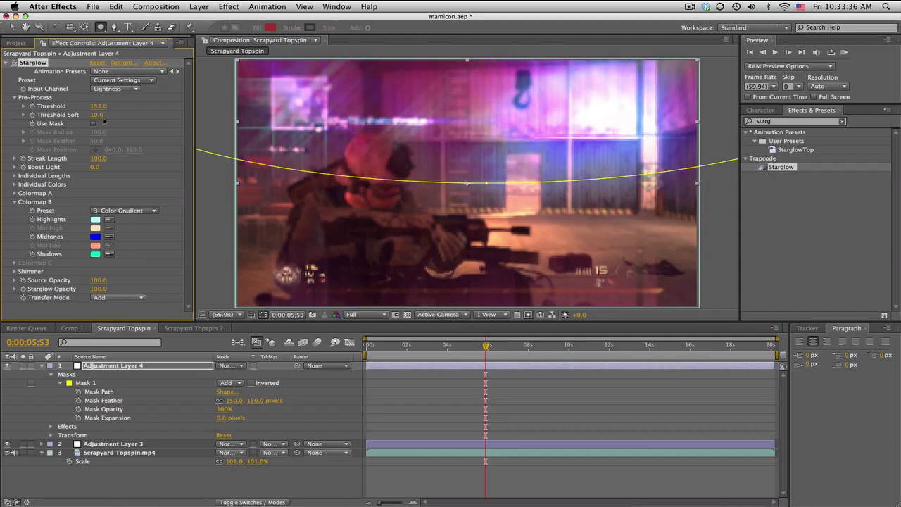
left_click(546, 346)
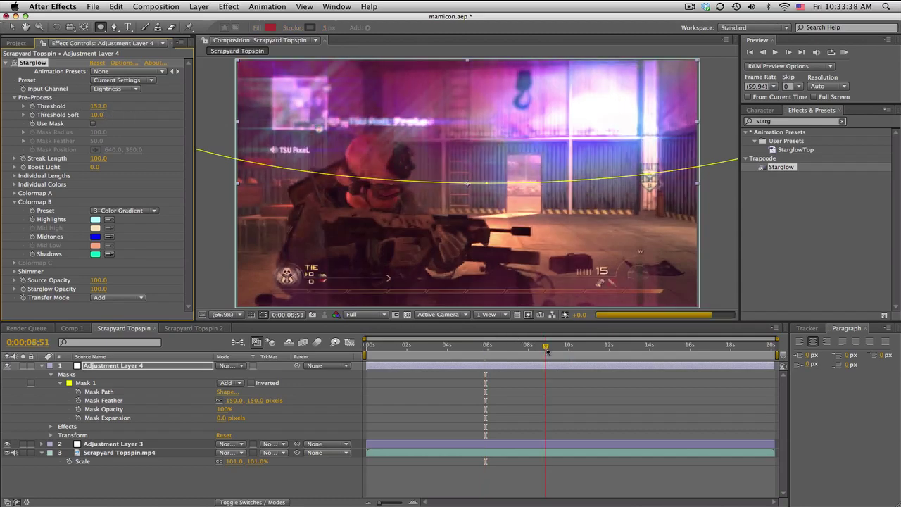
left_click(98, 107)
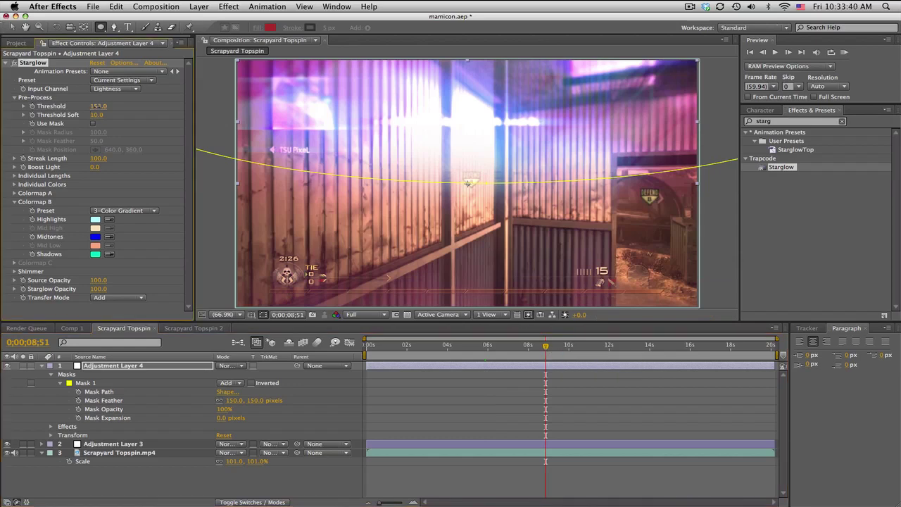
left_click_drag(106, 106, 107, 109)
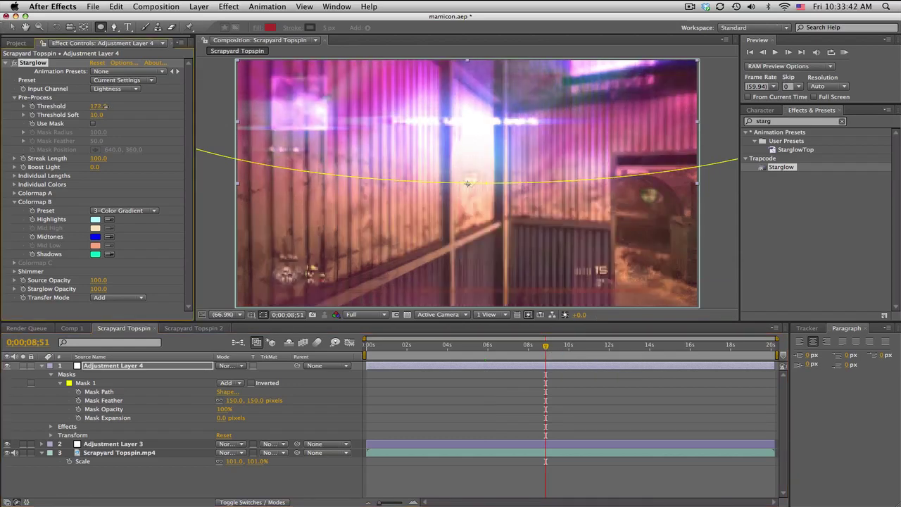
left_click(41, 366)
left_click(123, 376)
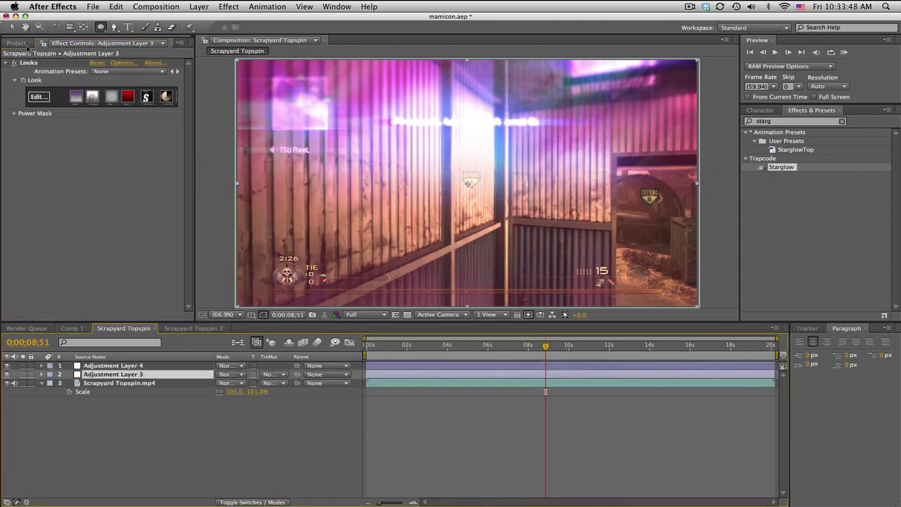
key("super+Up")
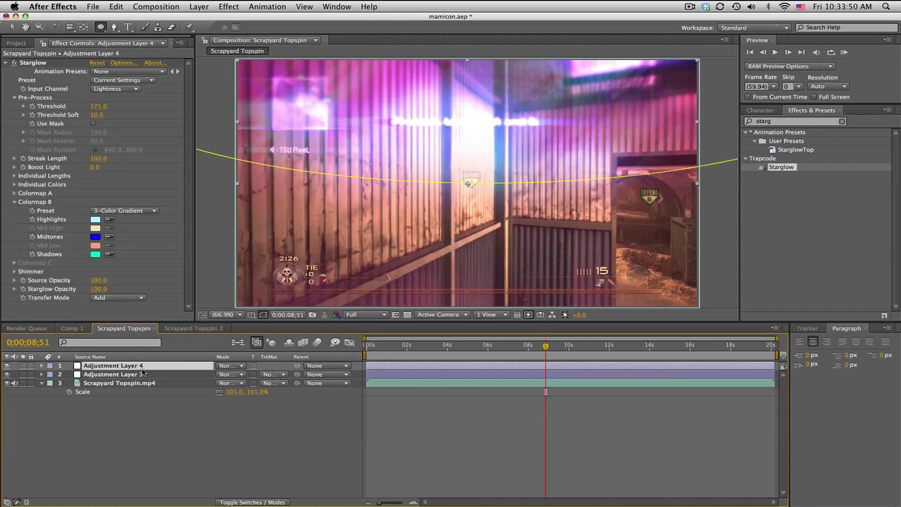
left_click(620, 347)
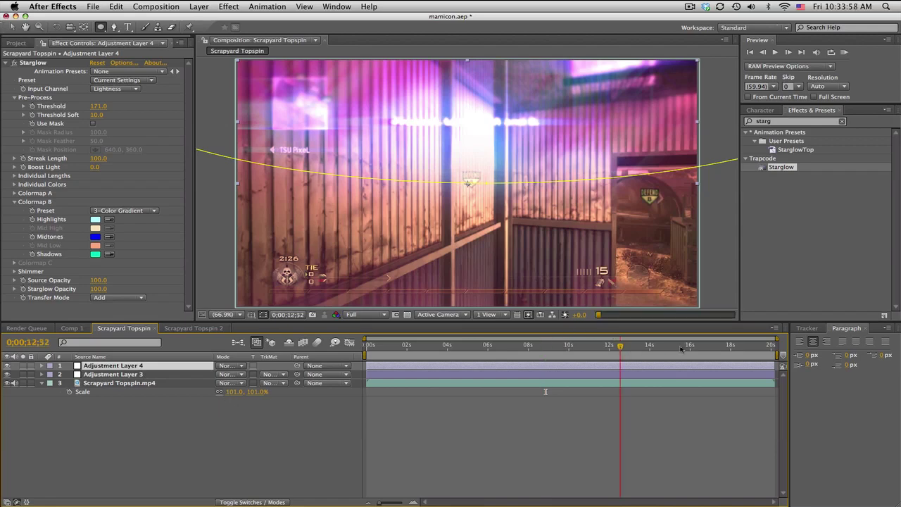
left_click(681, 347)
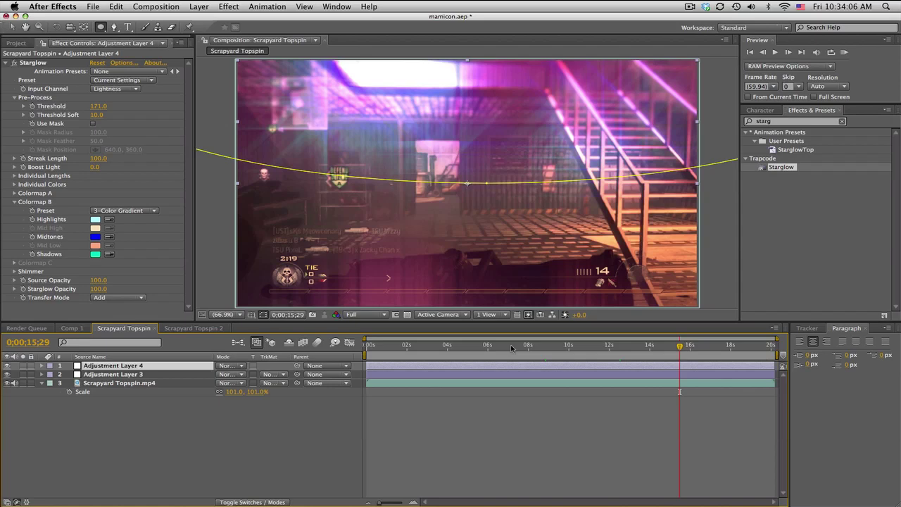
left_click(453, 432)
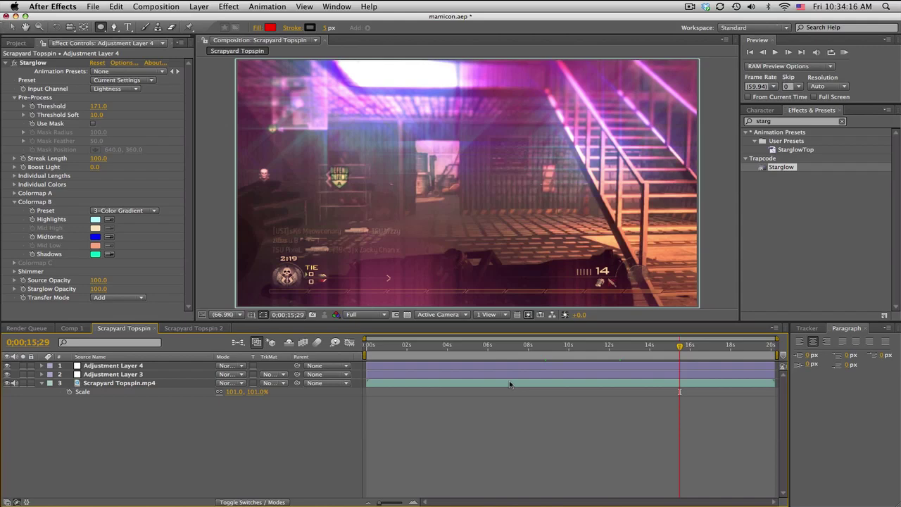
left_click(506, 345)
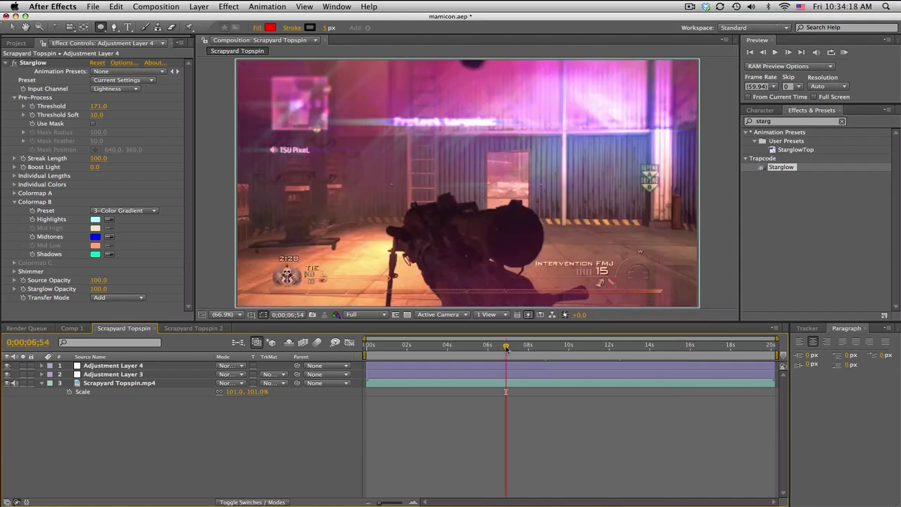
left_click(593, 348)
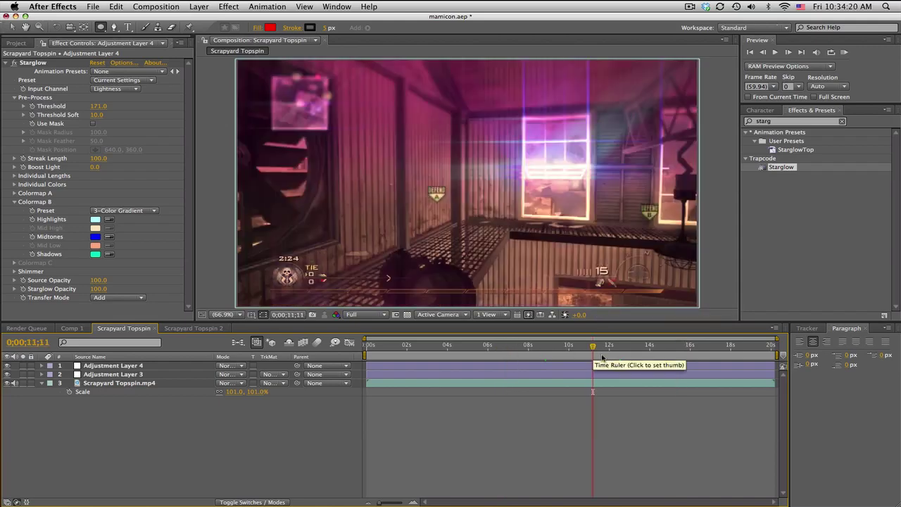
left_click(637, 352)
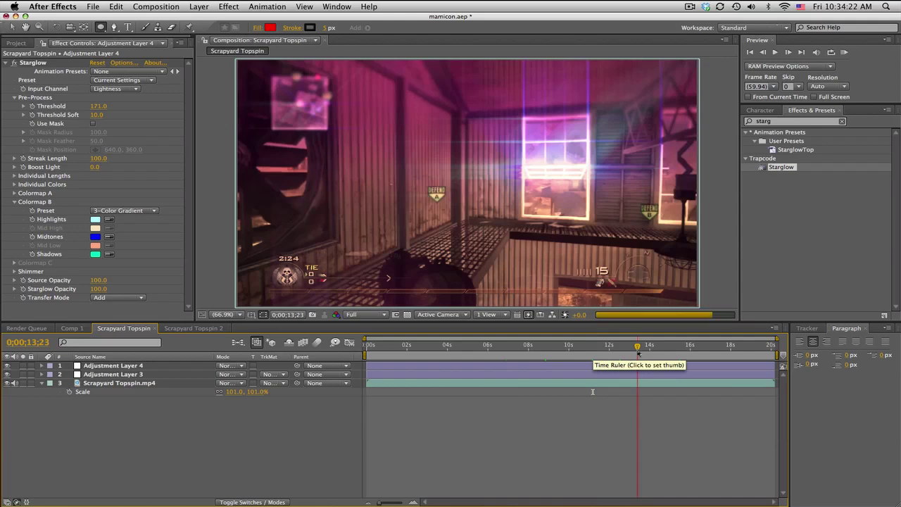